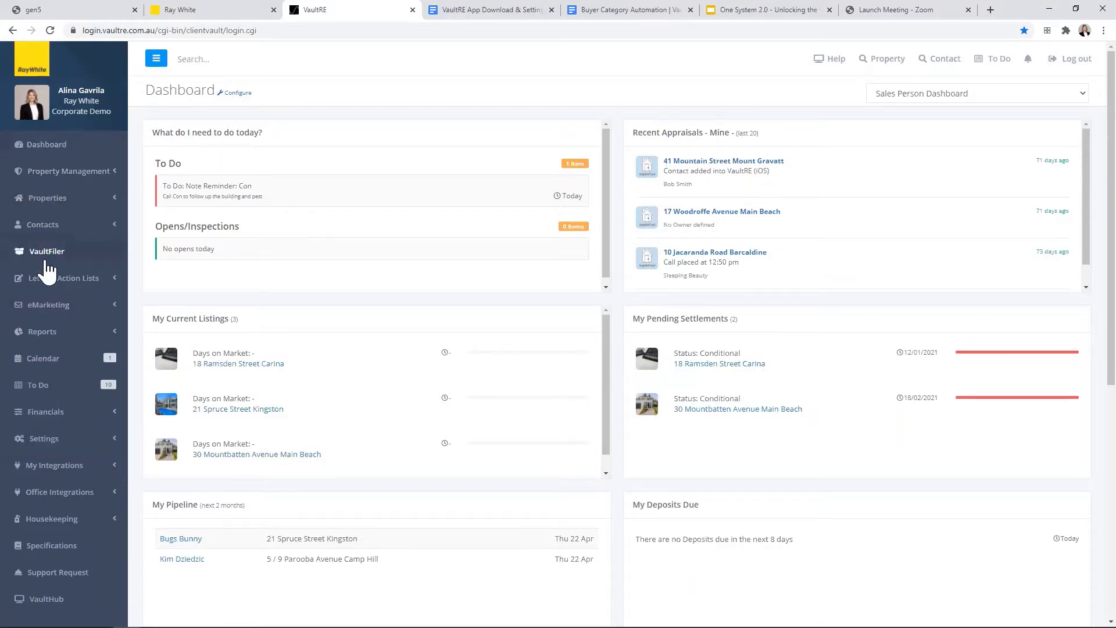
# Step: Open the Setup Triggers page in the automation settings
pyautogui.click(66, 447)
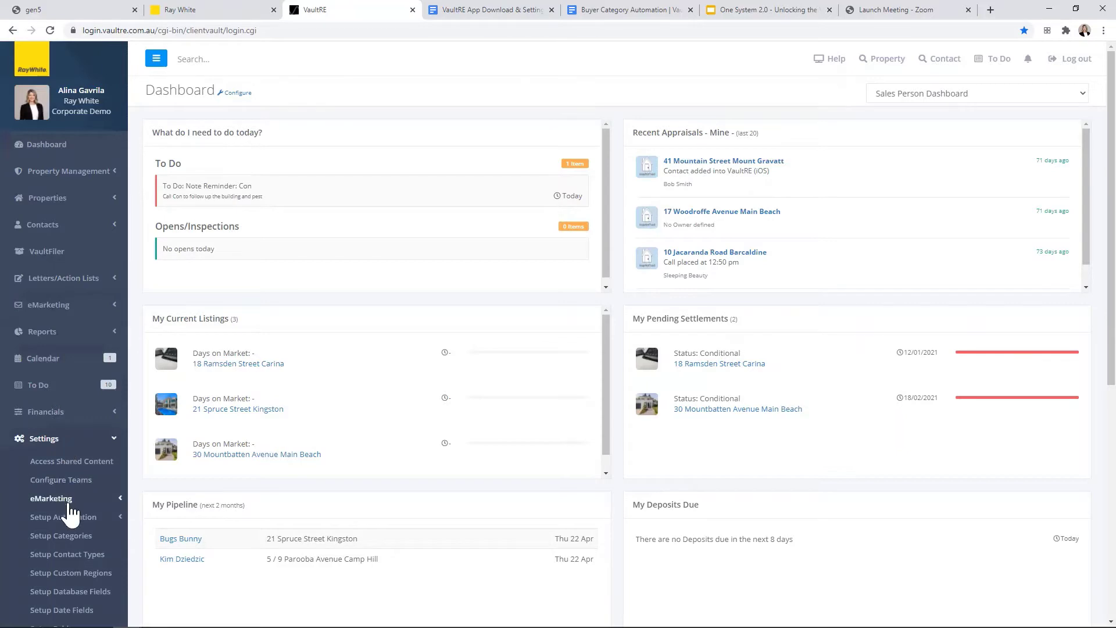
pyautogui.click(97, 519)
pyautogui.scroll(-1, 96, 520)
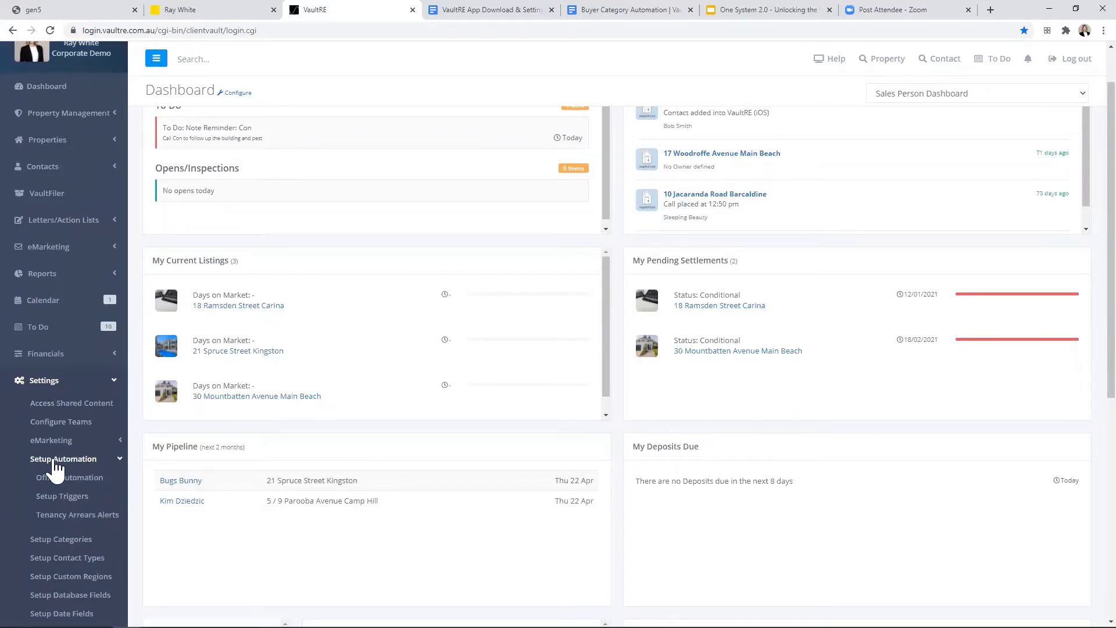
pyautogui.click(55, 499)
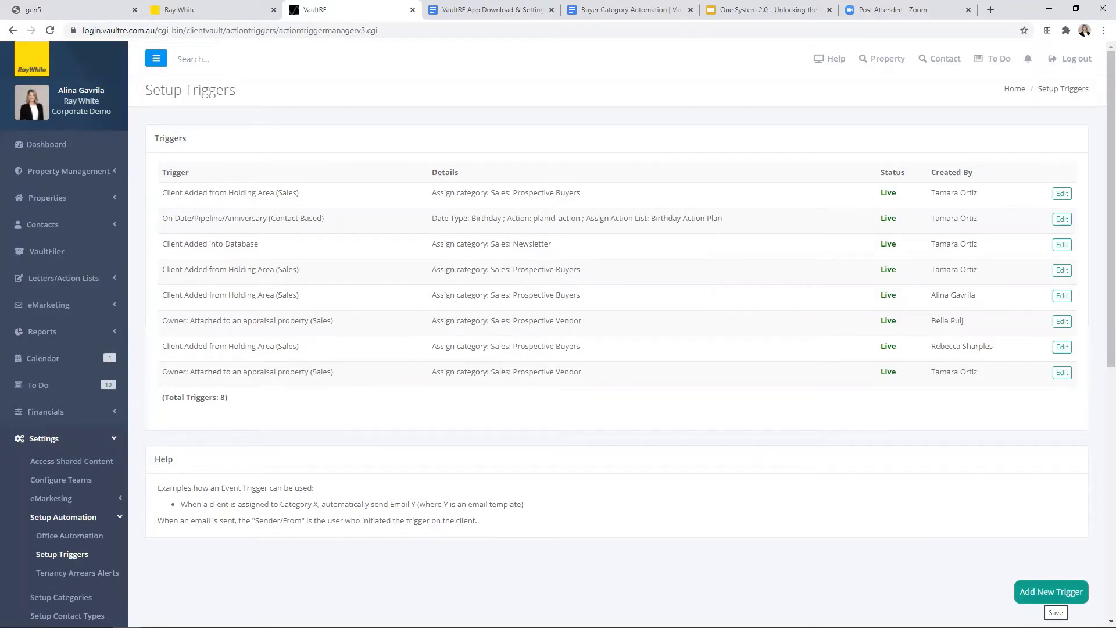
pyautogui.click(1052, 592)
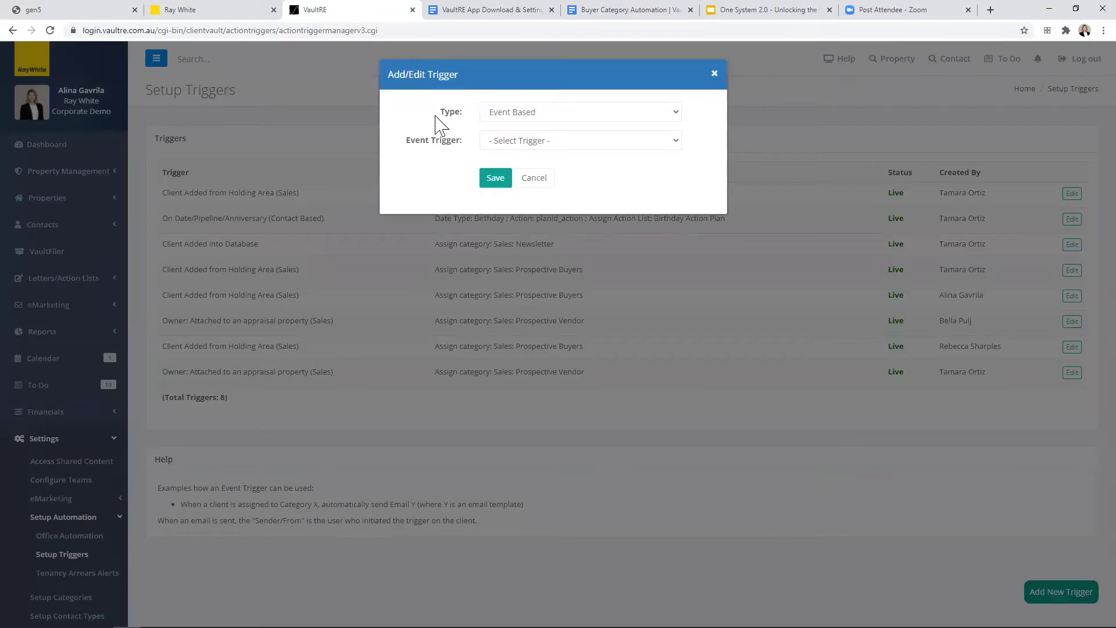
pyautogui.click(550, 113)
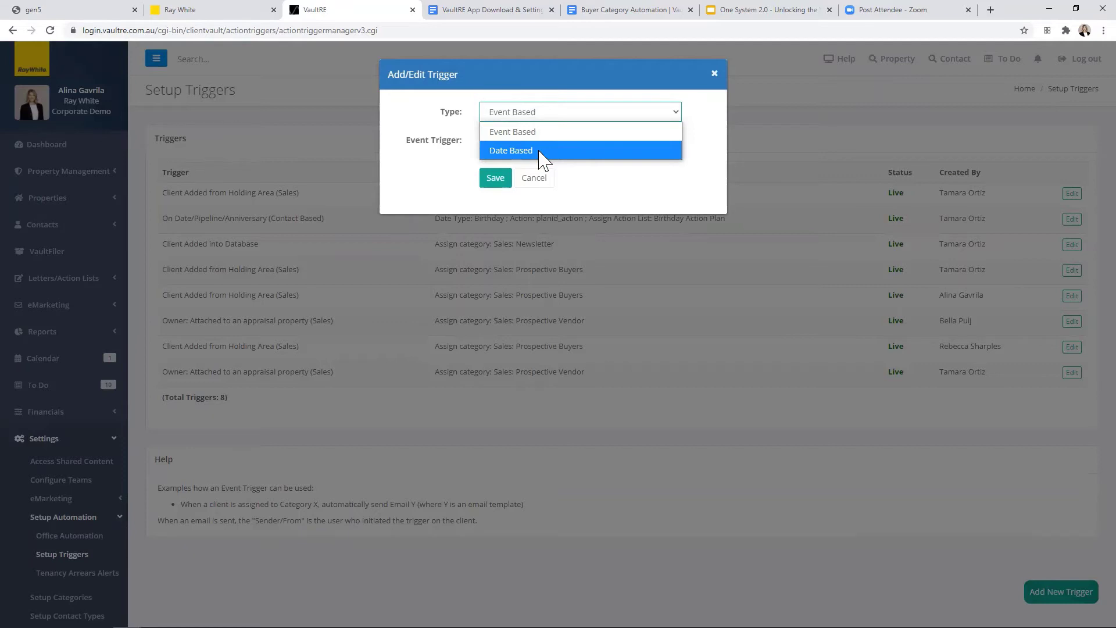
pyautogui.click(539, 151)
pyautogui.click(552, 142)
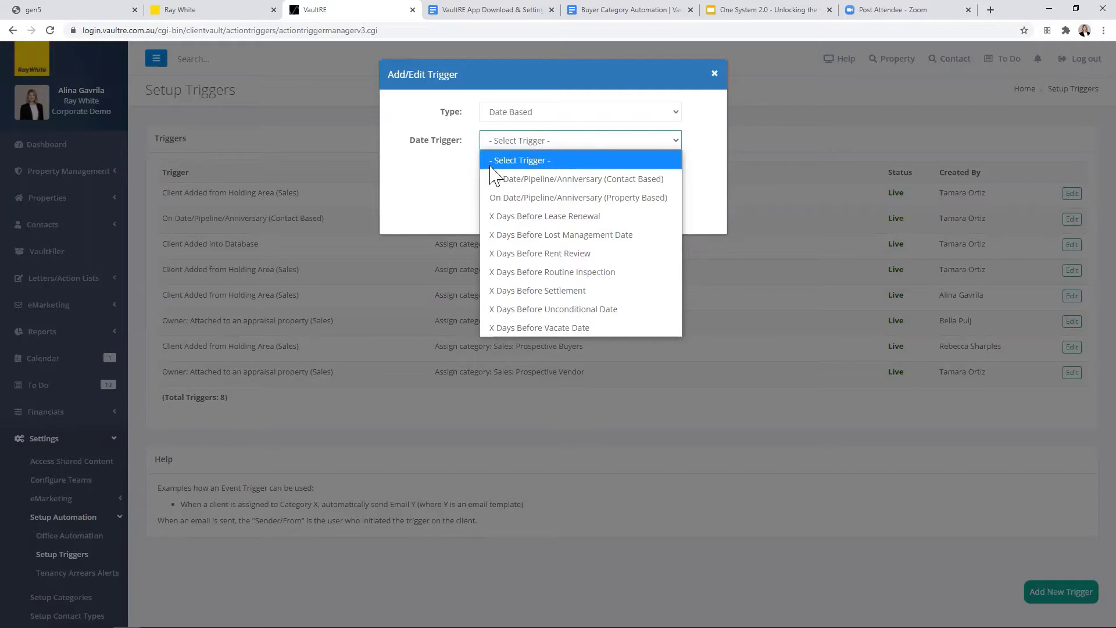
pyautogui.click(491, 164)
pyautogui.click(525, 143)
pyautogui.click(514, 218)
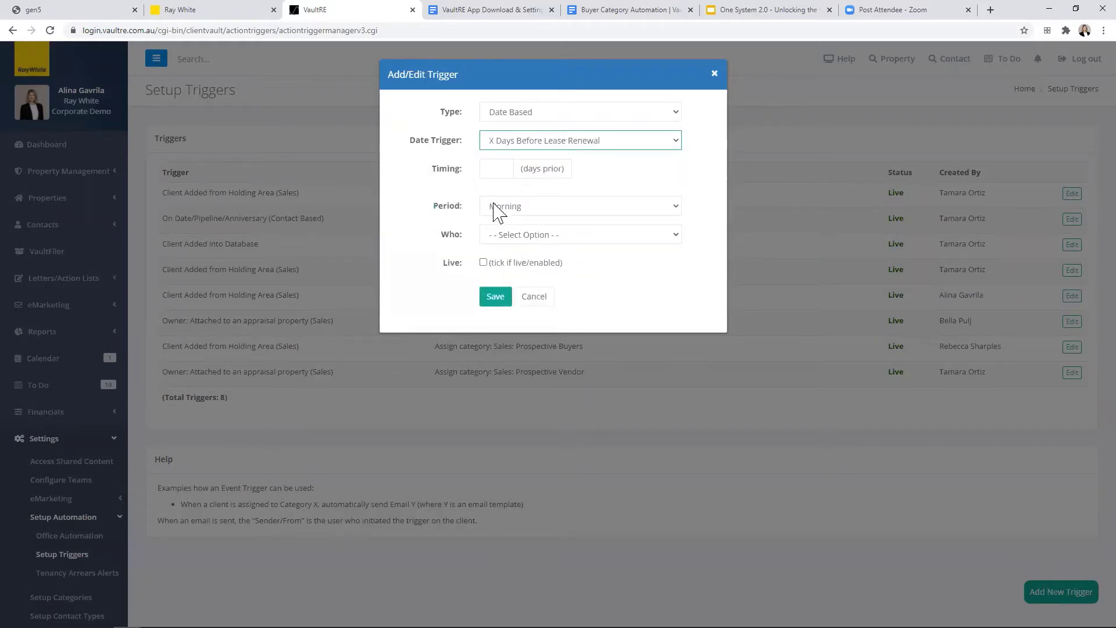
pyautogui.click(555, 139)
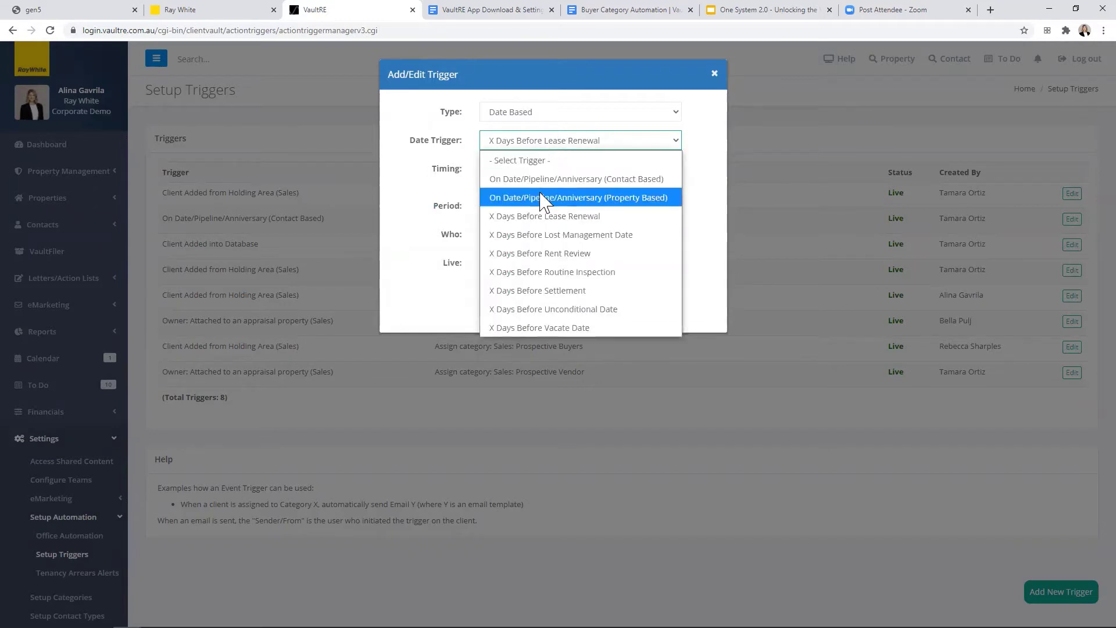
pyautogui.click(550, 179)
pyautogui.click(551, 171)
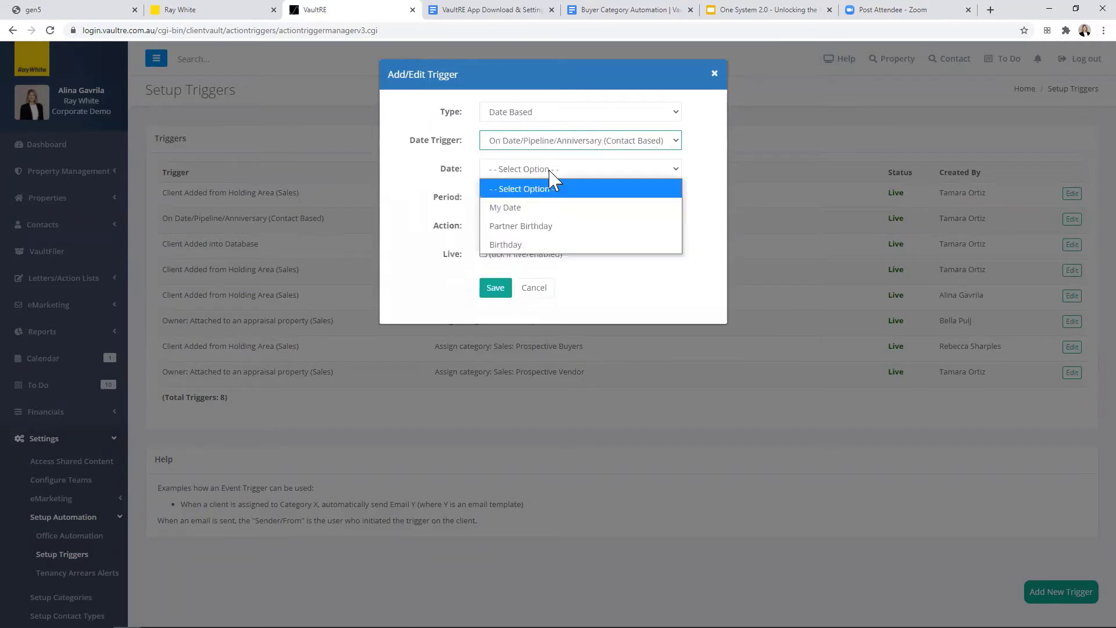
pyautogui.click(529, 227)
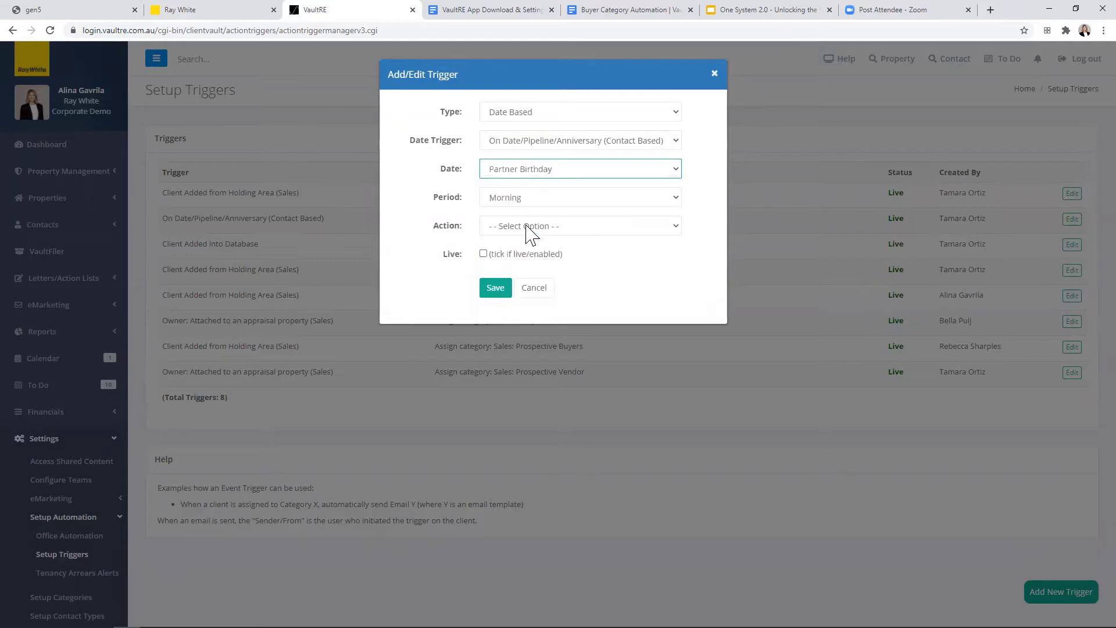
pyautogui.click(557, 204)
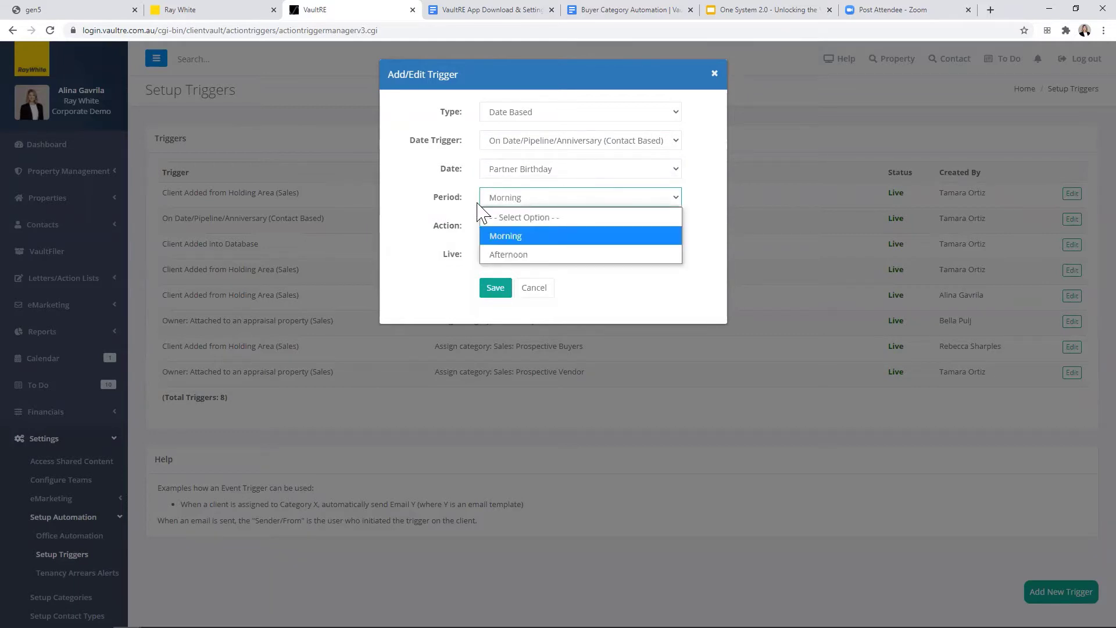
pyautogui.click(413, 173)
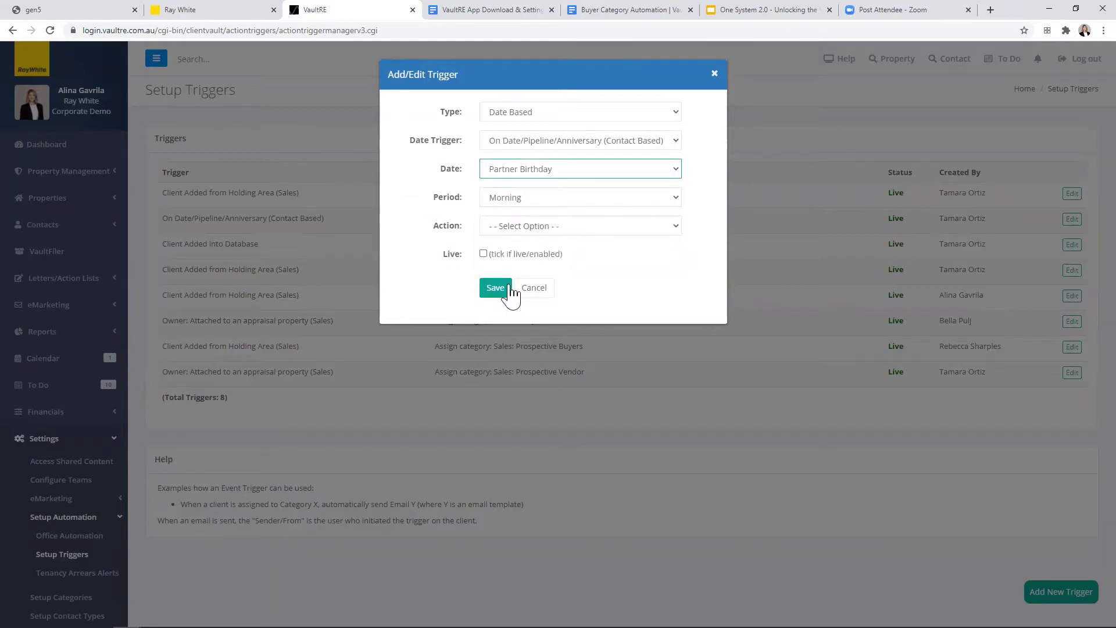
pyautogui.click(539, 291)
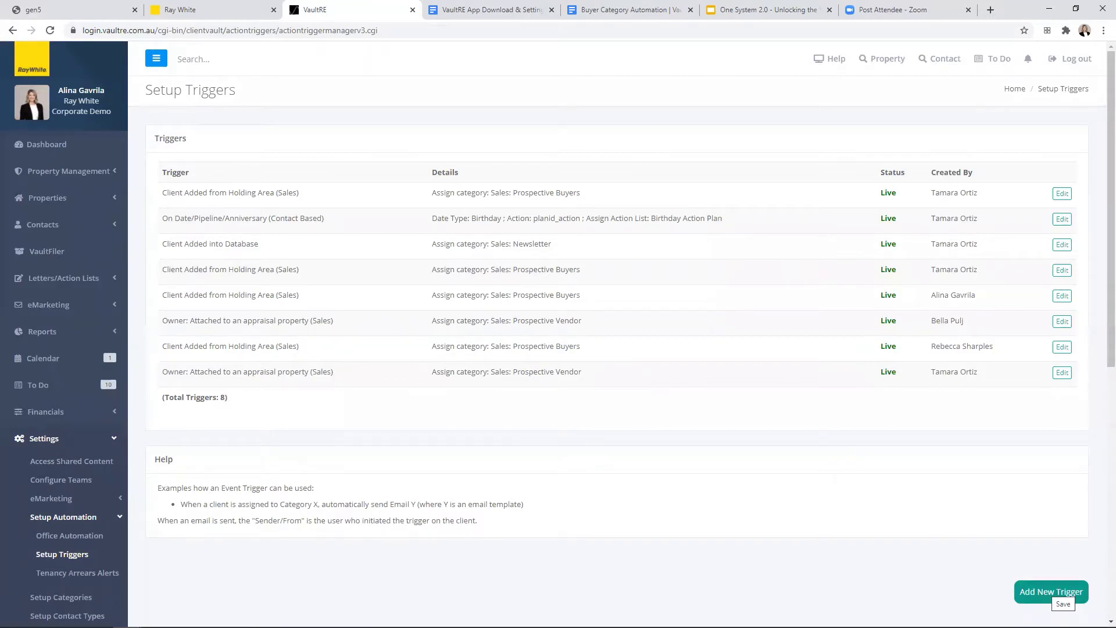
# Step: Add an event-based trigger for Client Added from Holding Area (Sales) with the action Categorise As
pyautogui.click(1051, 592)
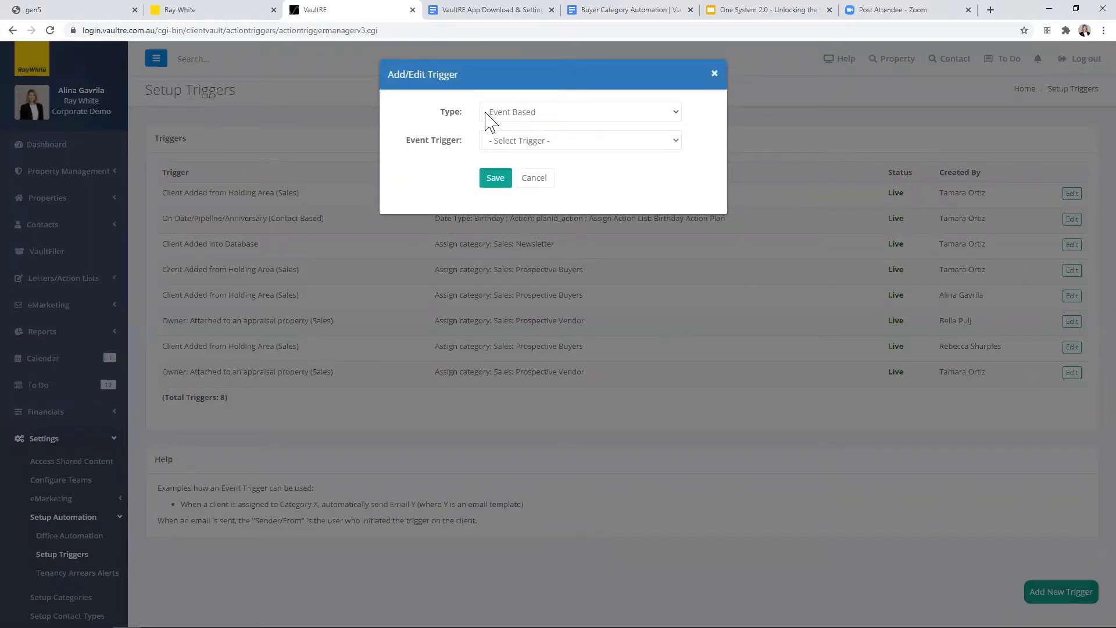
pyautogui.click(560, 141)
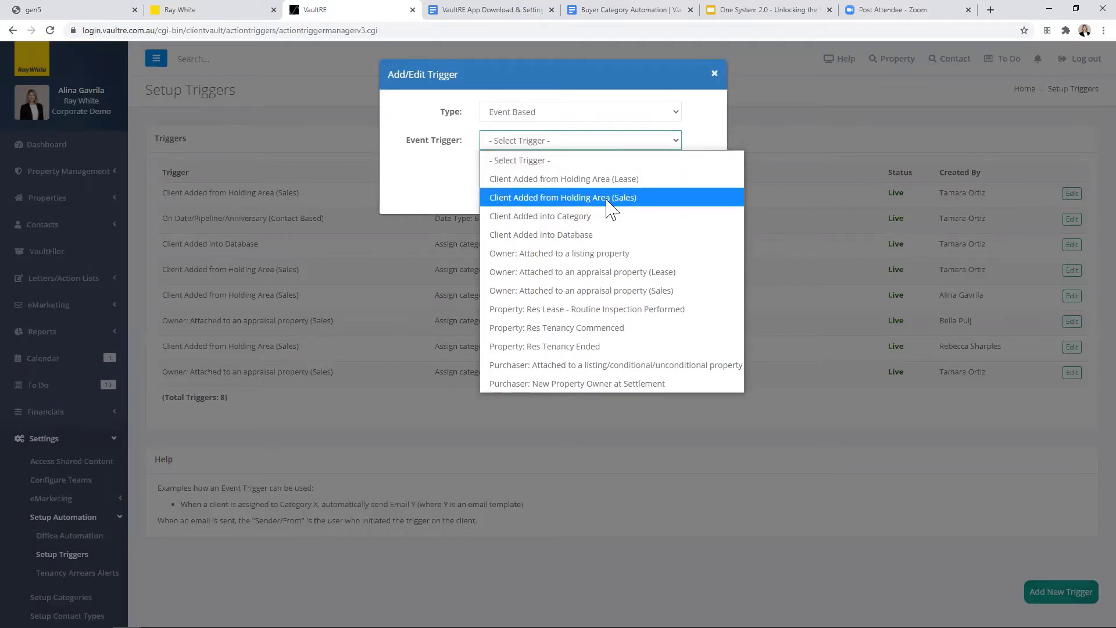
pyautogui.click(655, 207)
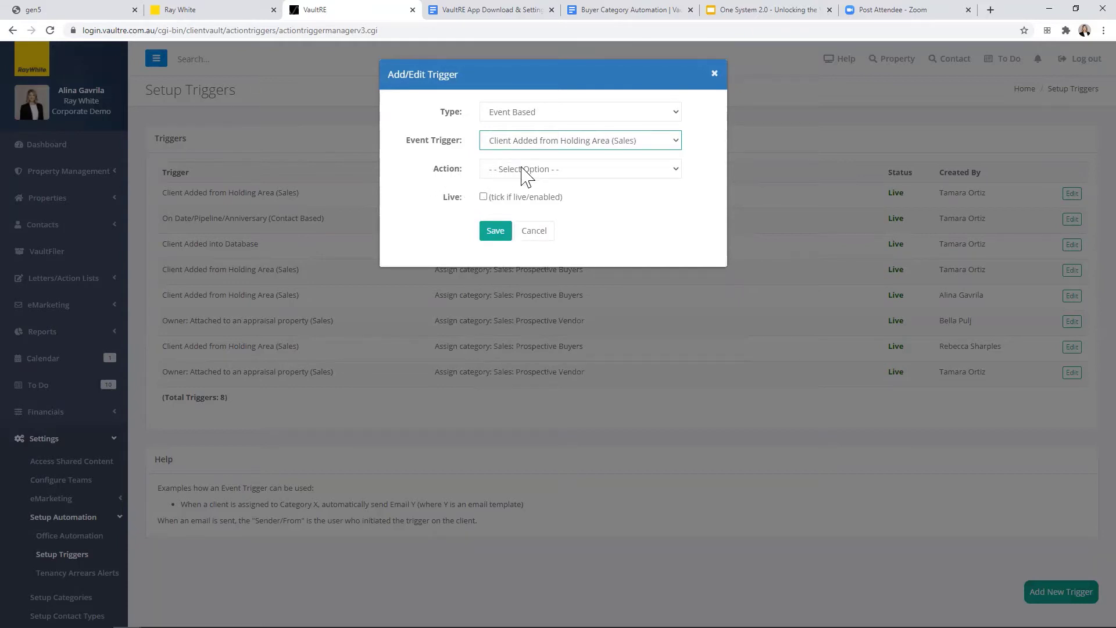
pyautogui.click(674, 176)
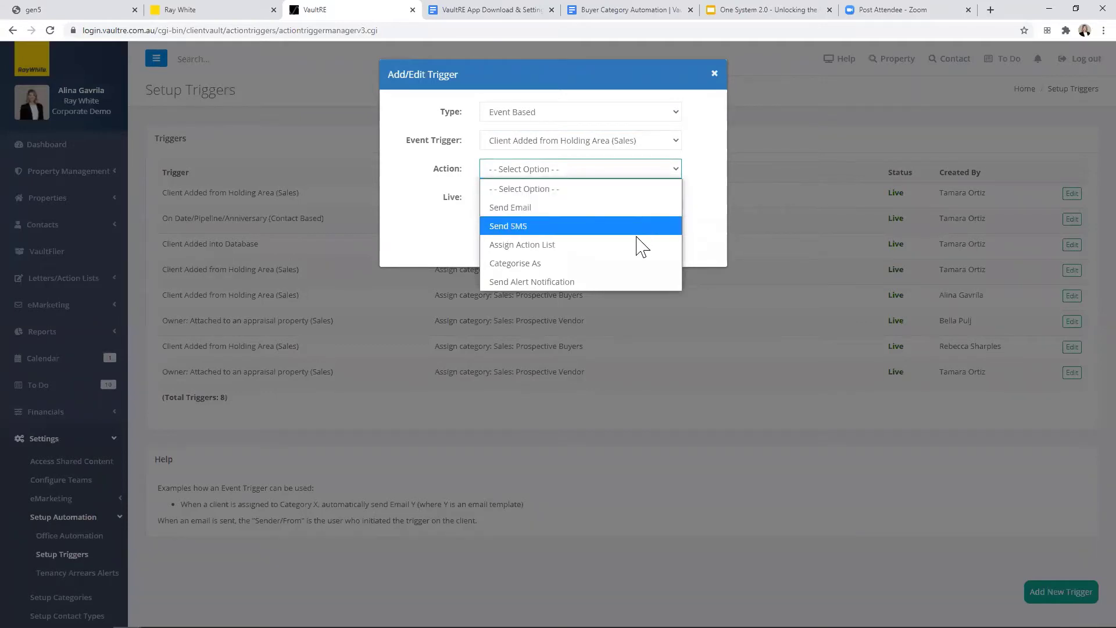
pyautogui.click(621, 264)
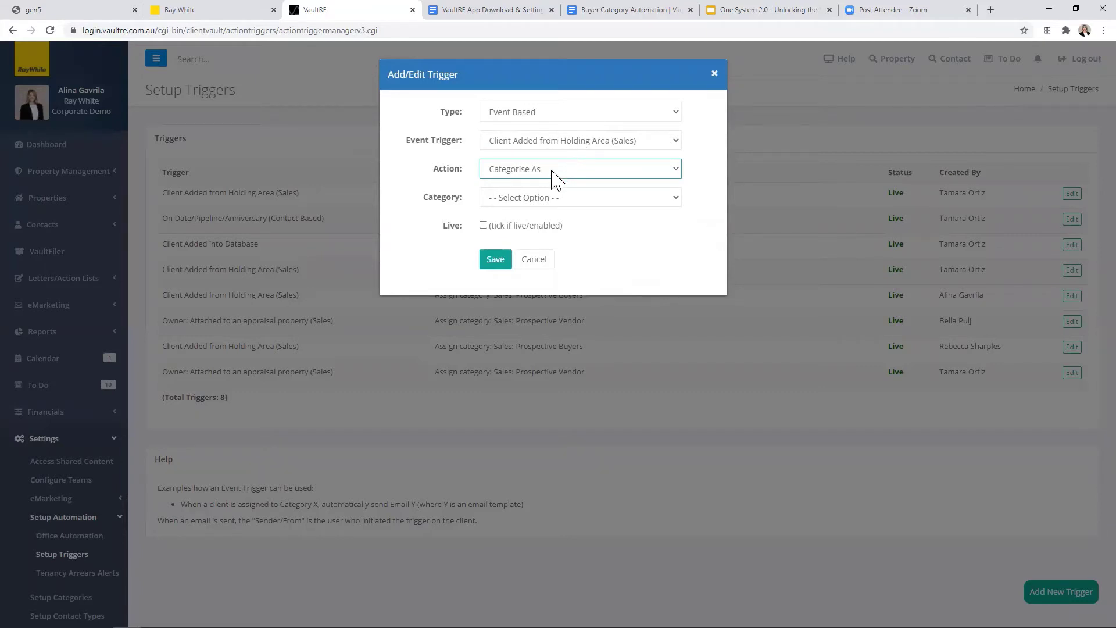
# Step: Set the trigger's category to Sales: Prospective Buyers, then make it live and save it
pyautogui.click(571, 198)
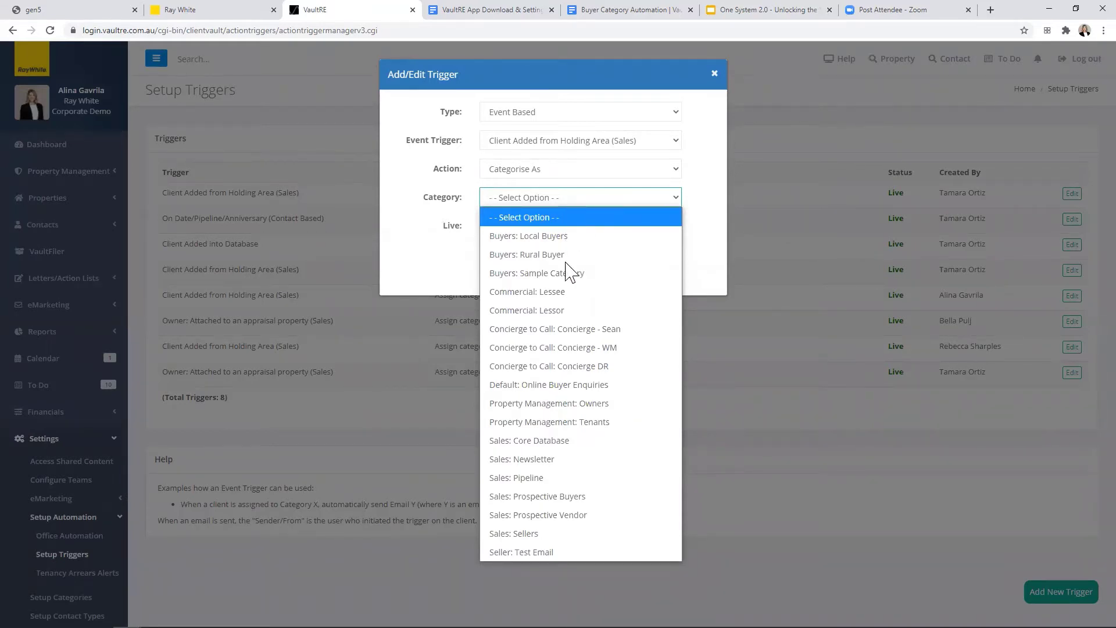
pyautogui.click(580, 497)
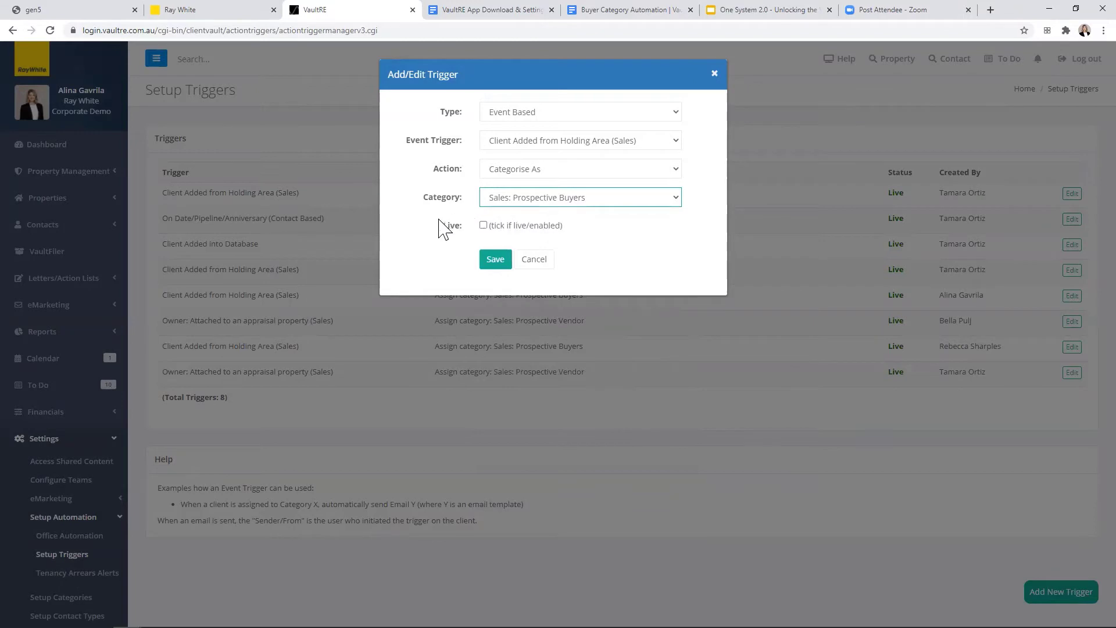
pyautogui.click(483, 225)
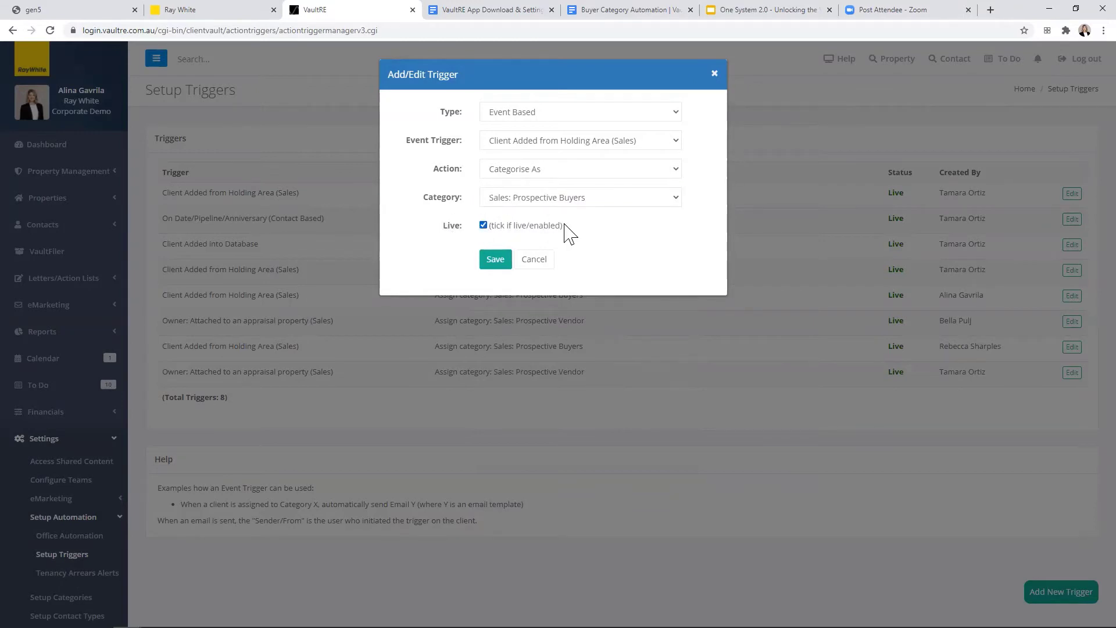
pyautogui.click(496, 260)
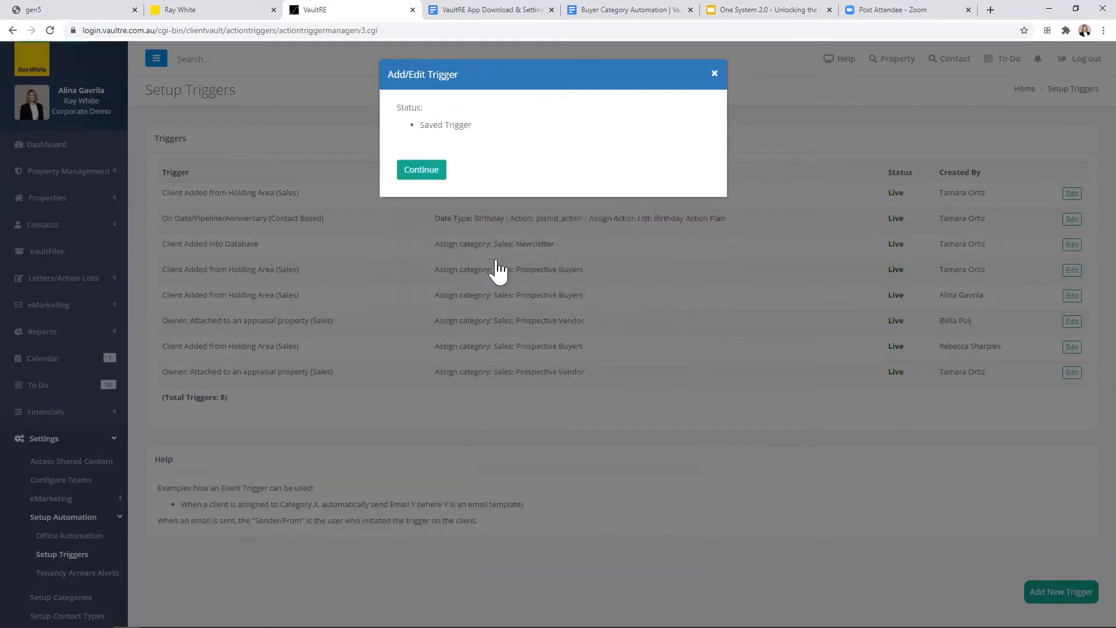
pyautogui.click(424, 174)
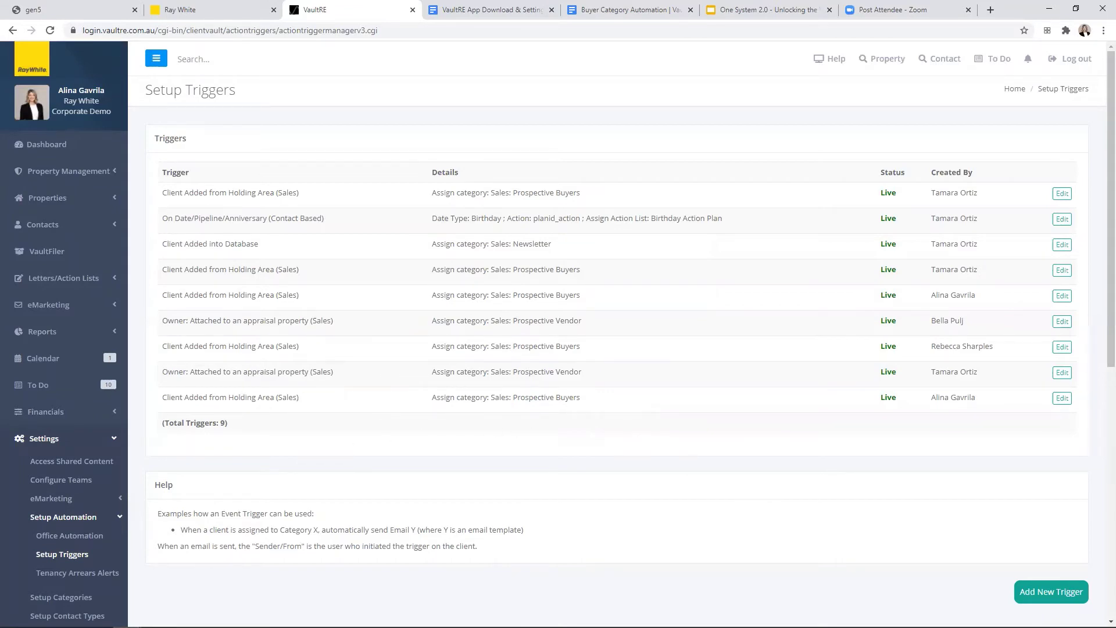
# Step: Add another event-based trigger for Client Added from Holding Area (Sales), using the Categorise As action
pyautogui.click(1051, 591)
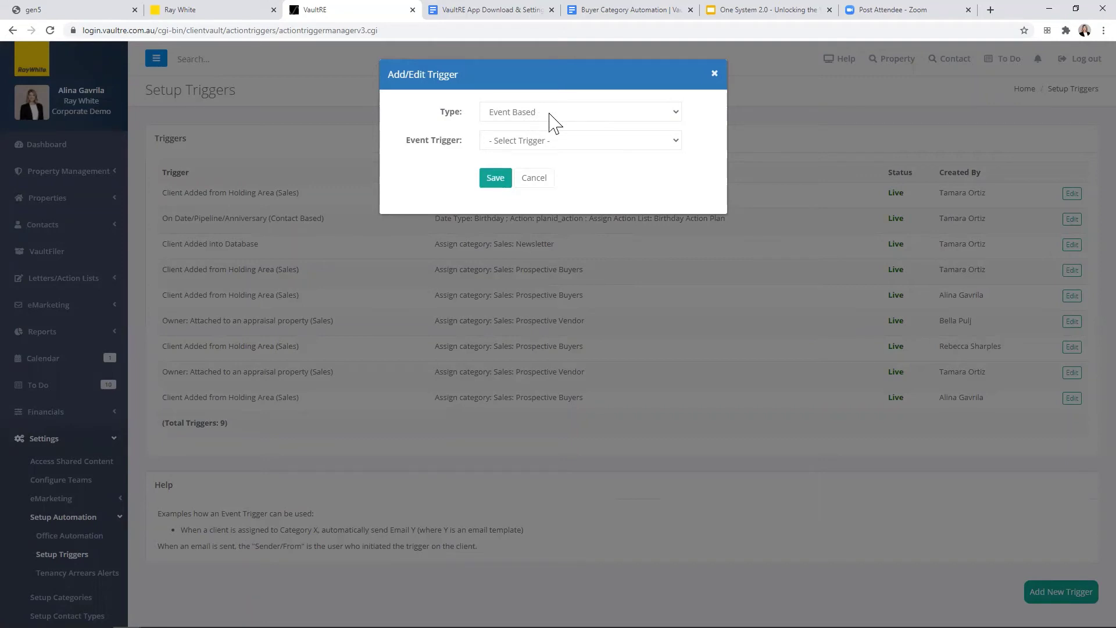
pyautogui.click(558, 141)
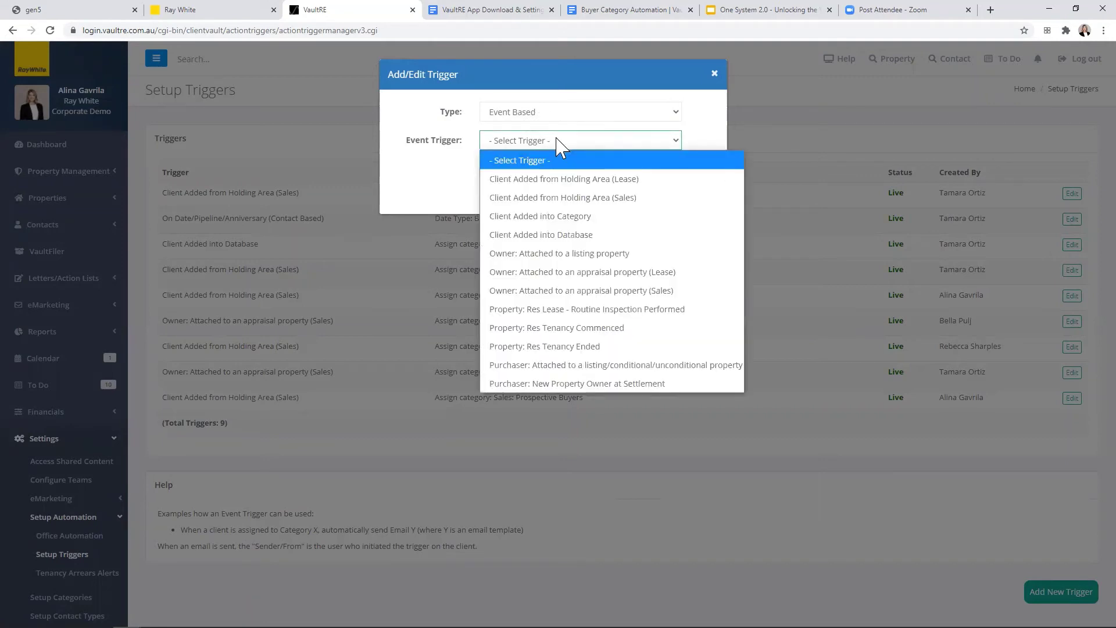
pyautogui.click(608, 198)
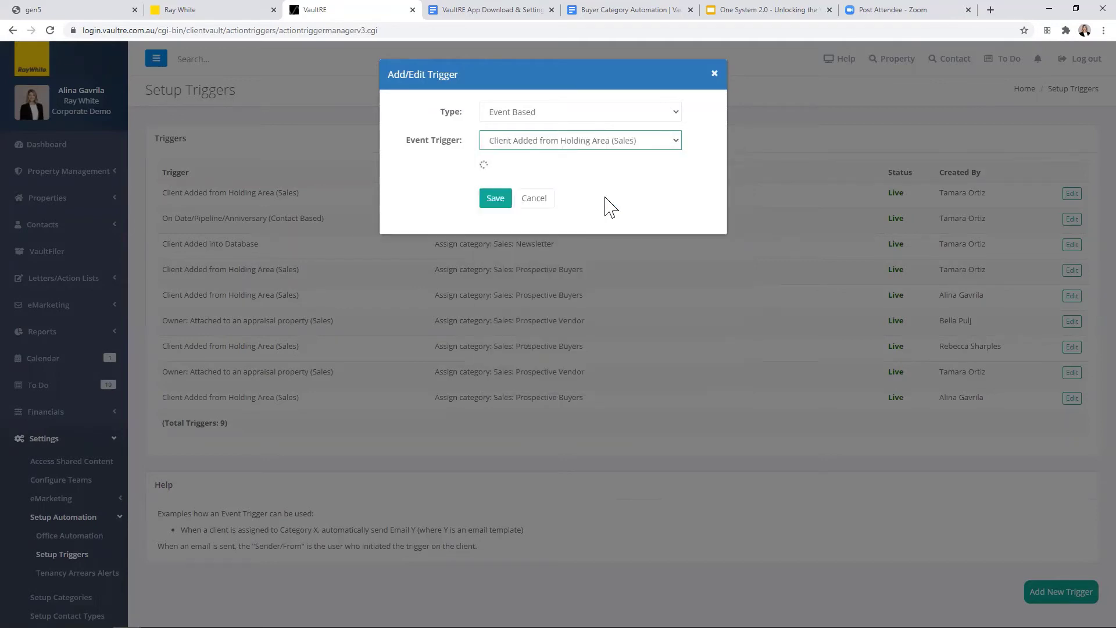
pyautogui.click(592, 171)
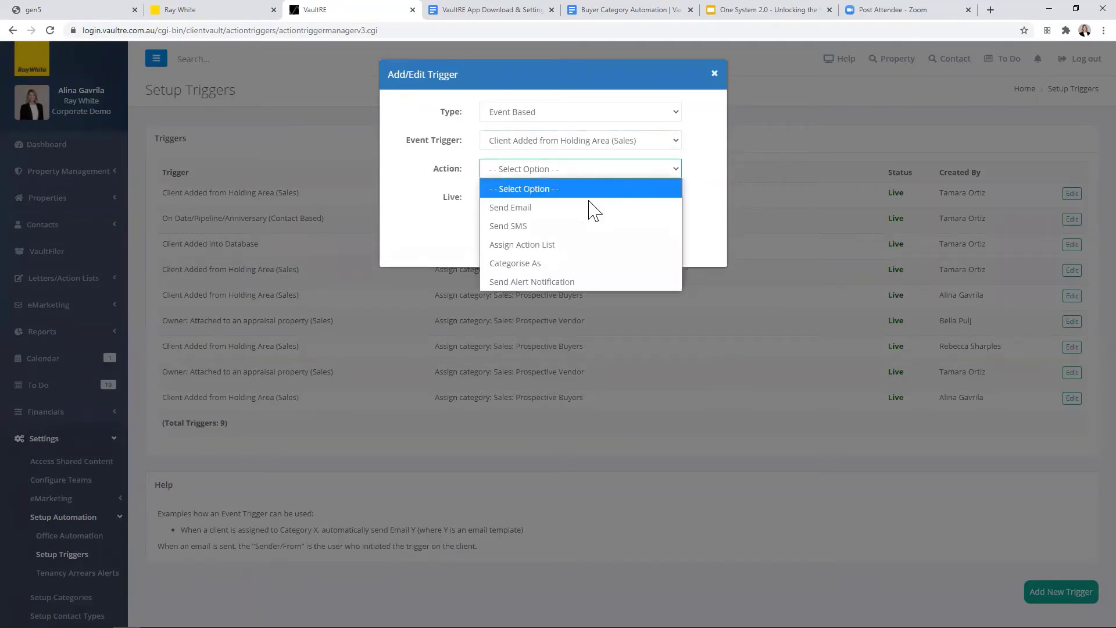
pyautogui.click(575, 265)
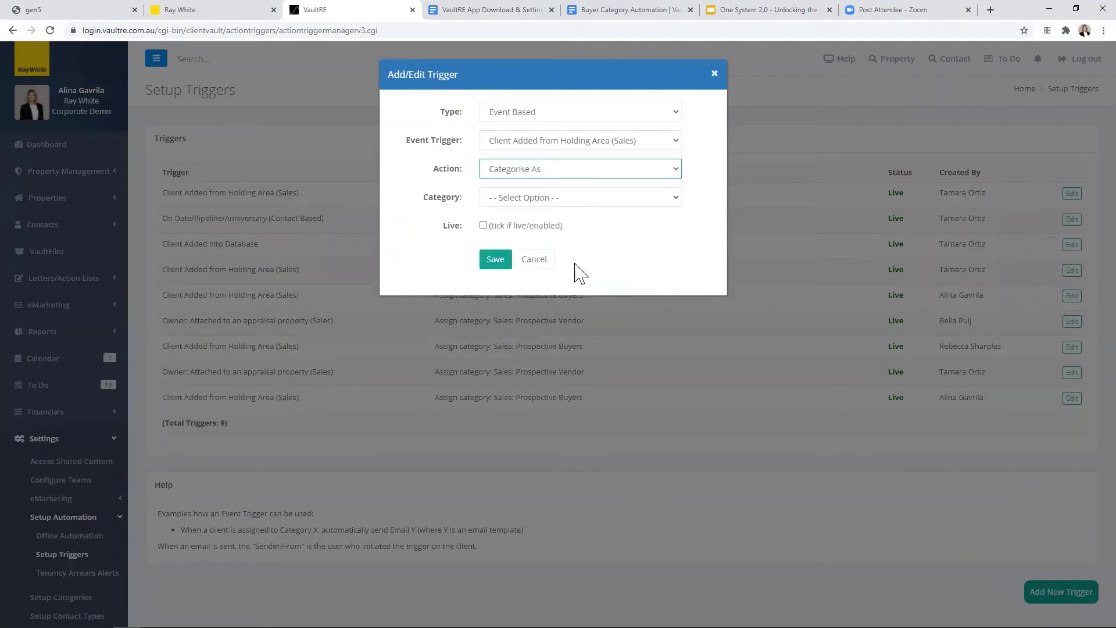
# Step: Assign the category Default: Online Buyer Enquiries to the new trigger, enable it as live and save it
pyautogui.click(597, 202)
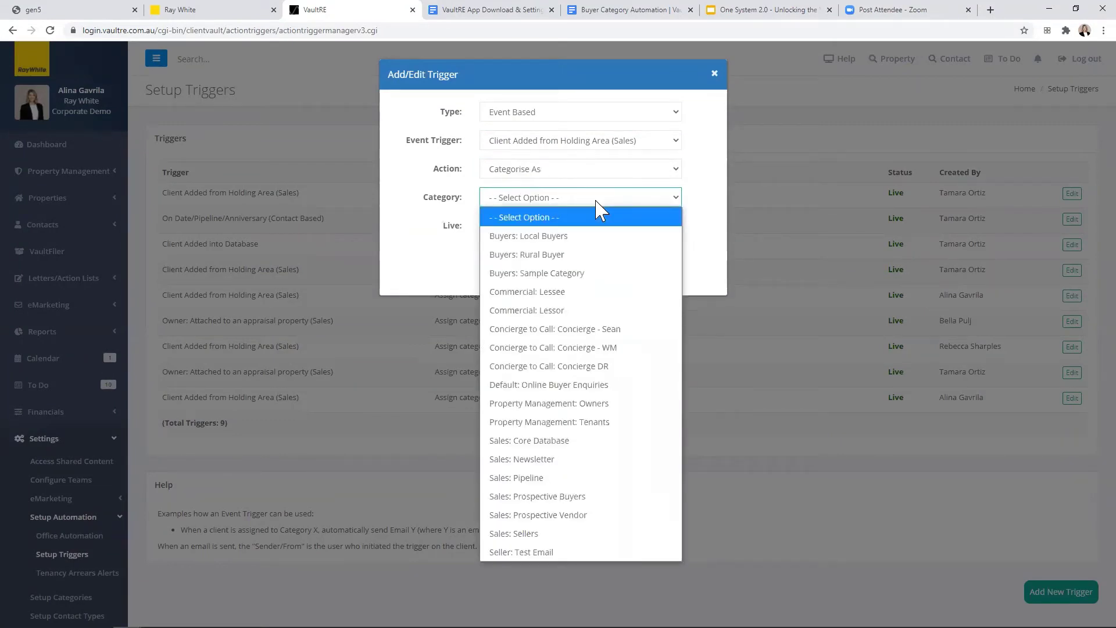
pyautogui.click(606, 383)
pyautogui.click(492, 228)
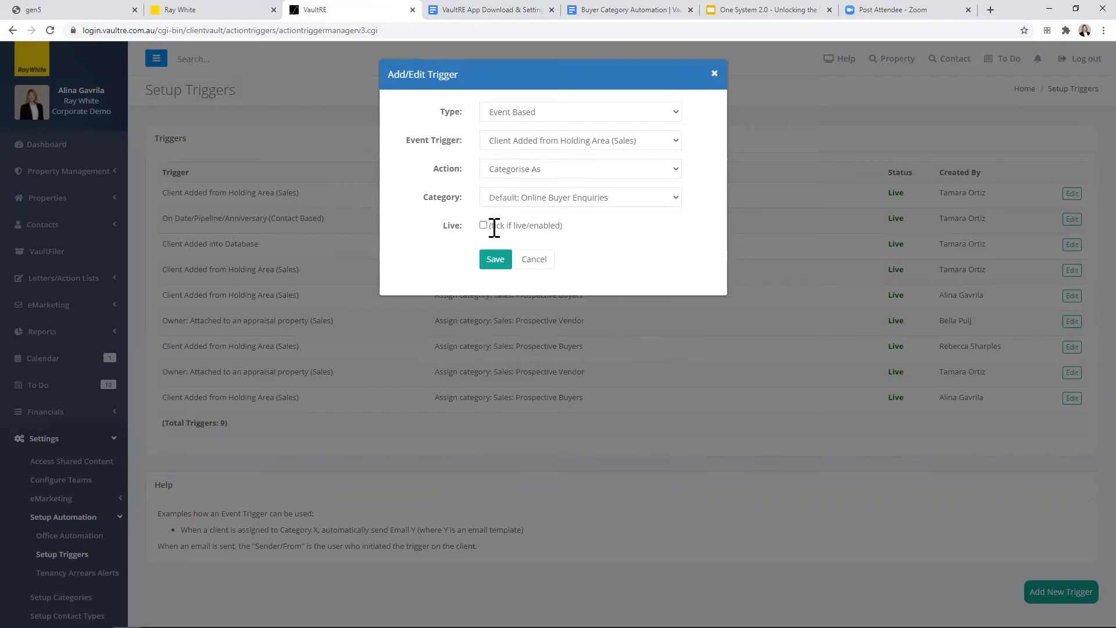
pyautogui.click(484, 226)
pyautogui.click(493, 260)
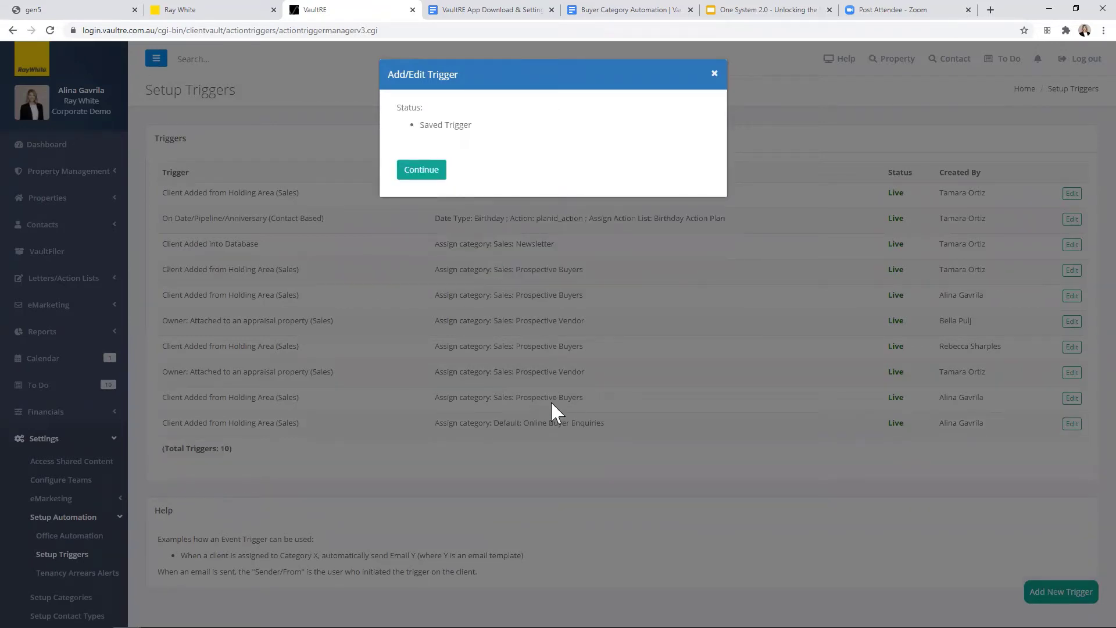
pyautogui.click(412, 175)
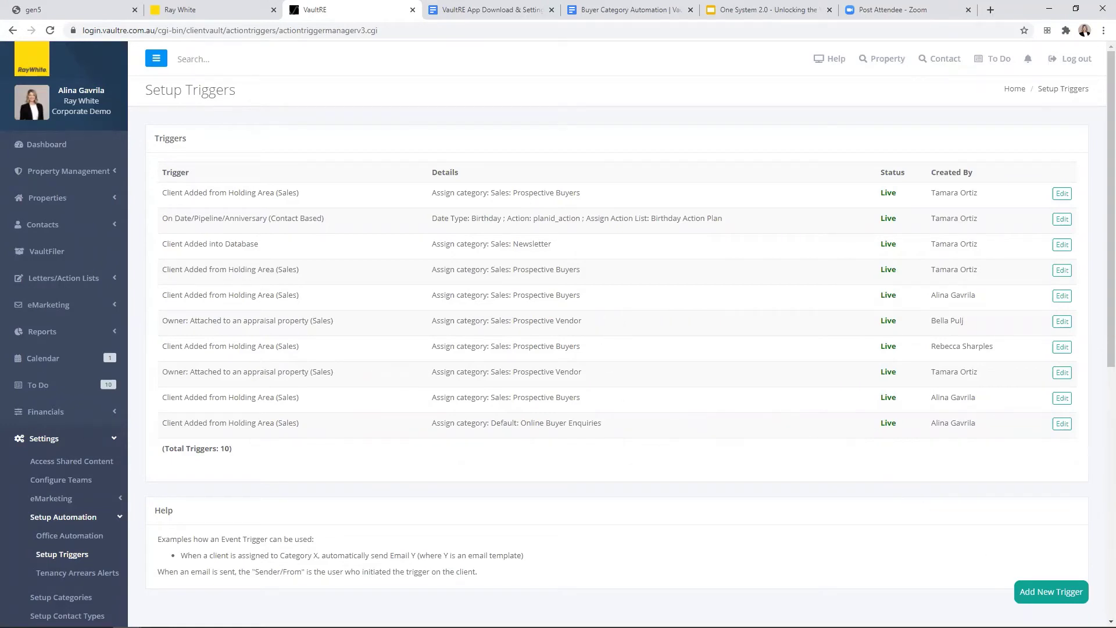
pyautogui.click(1050, 593)
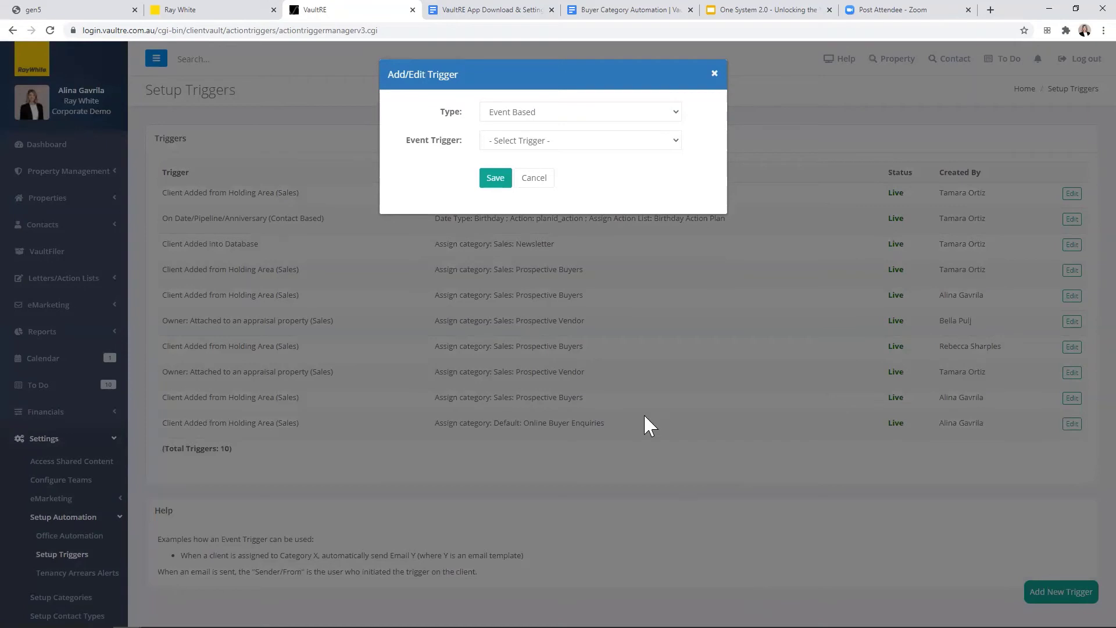
pyautogui.click(559, 146)
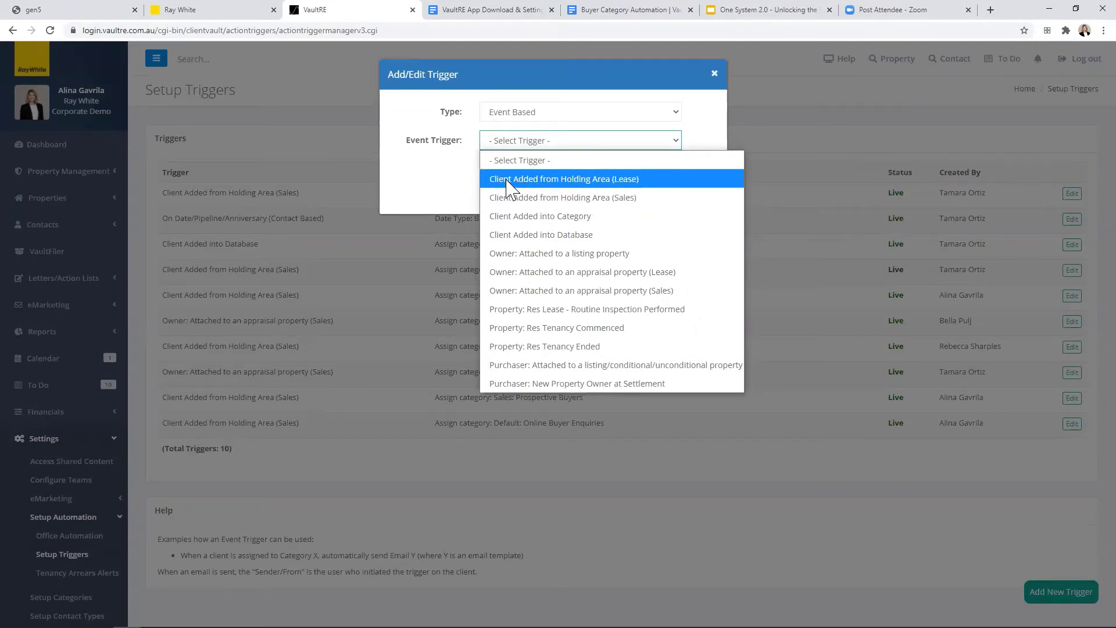
pyautogui.click(589, 182)
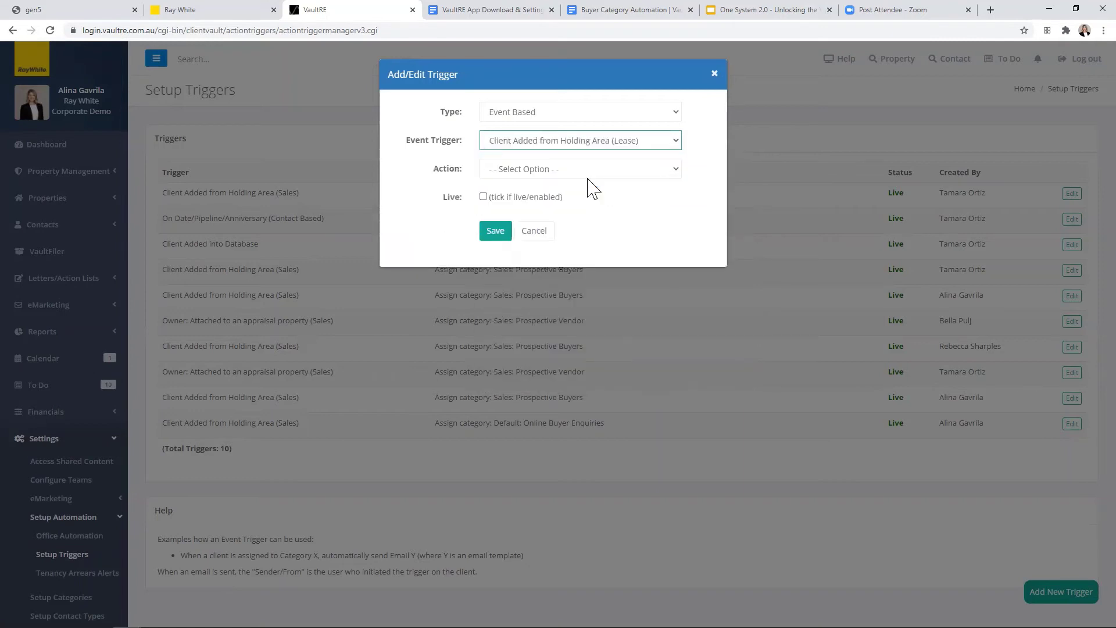
pyautogui.click(564, 170)
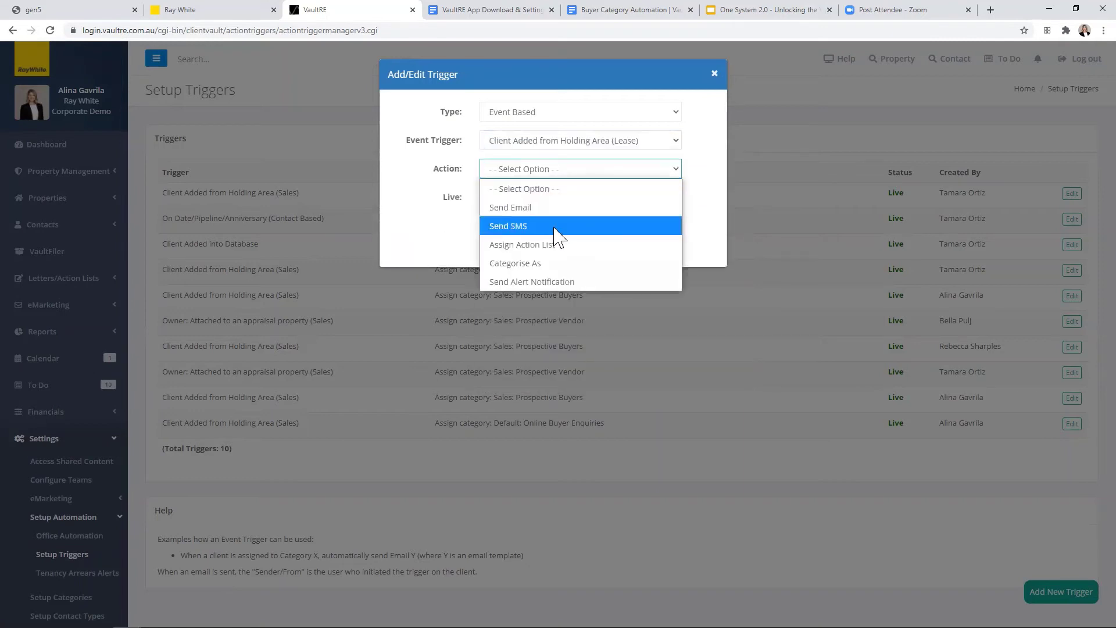
pyautogui.click(557, 259)
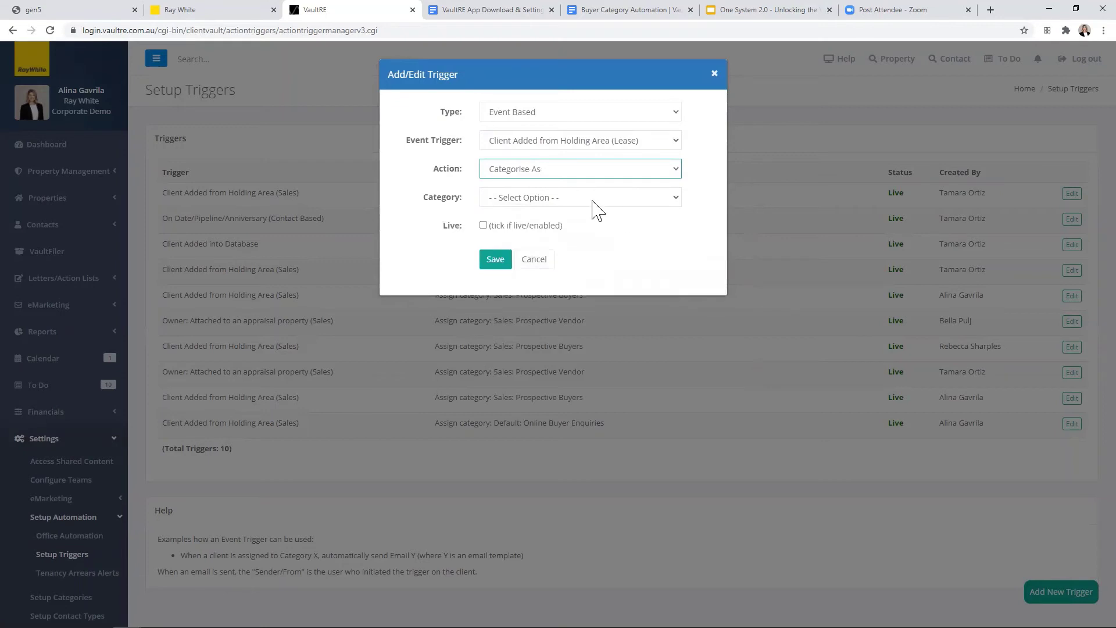
pyautogui.click(593, 201)
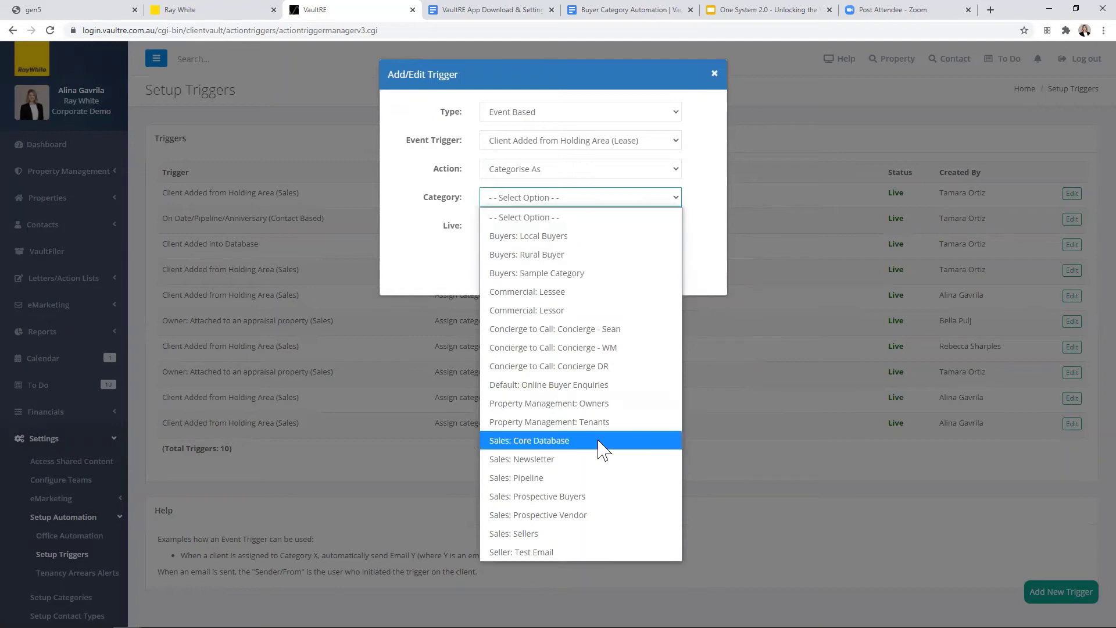
pyautogui.click(697, 263)
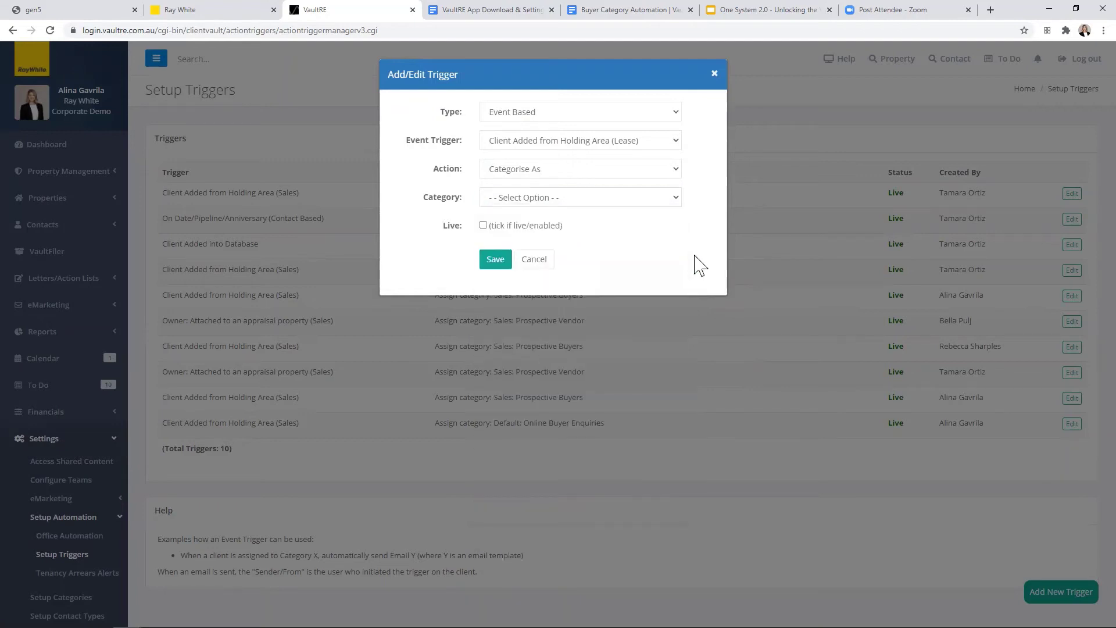
pyautogui.click(527, 260)
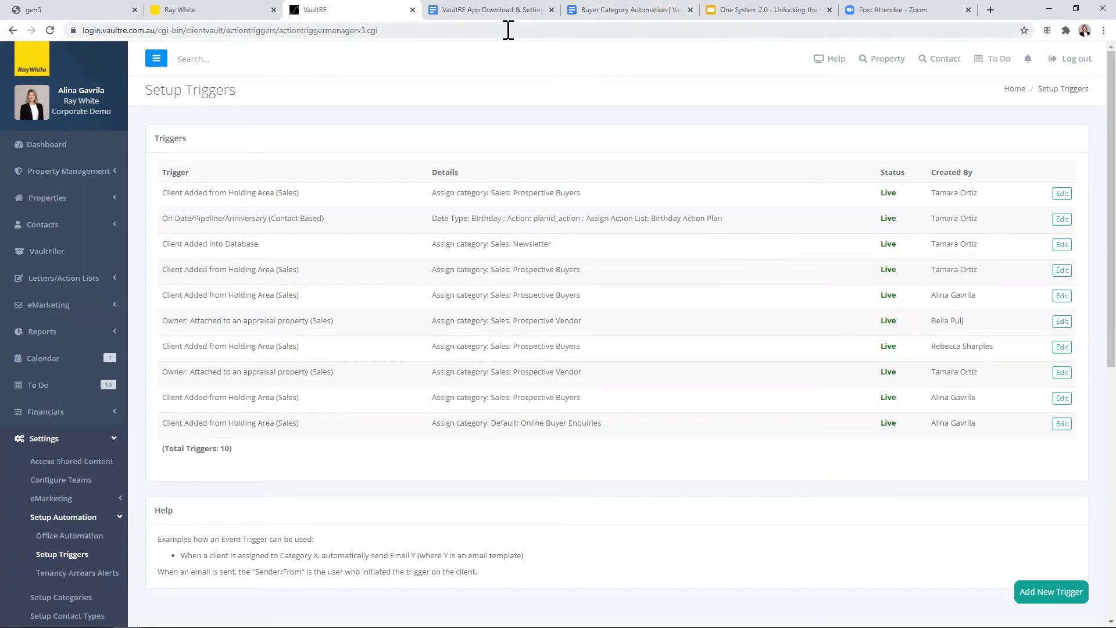
# Step: Review the default contact category settings in the VaultRE App Download & Settings Set-Up document, and return to VaultRE
pyautogui.click(514, 11)
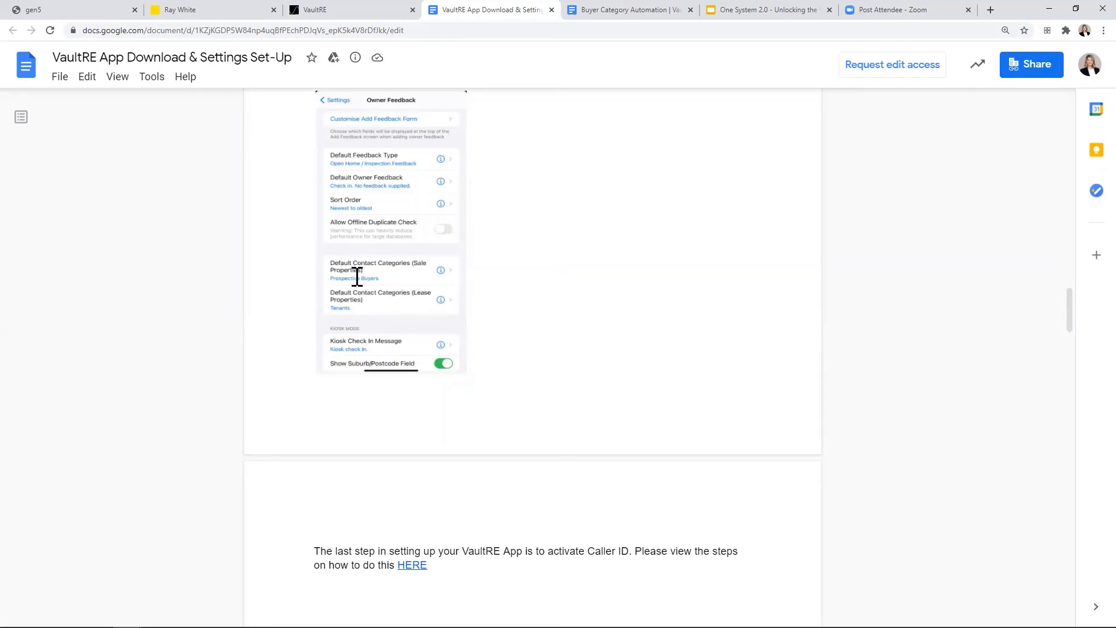
pyautogui.click(351, 16)
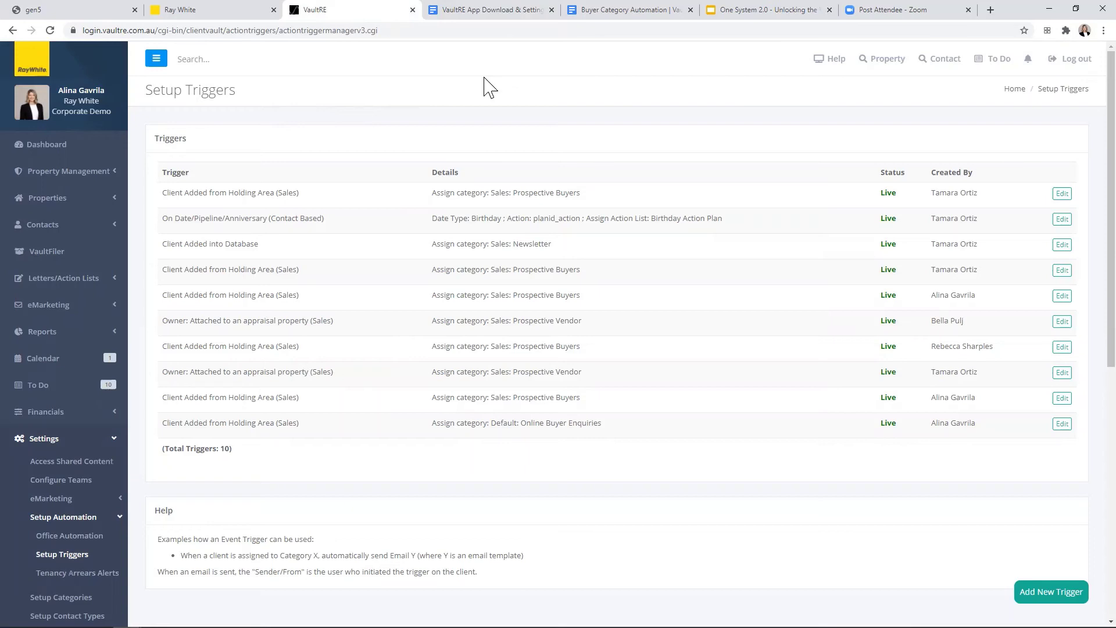
# Step: Switch to the Ray White Whiteboard site and look through the training topics under Get prepared for VaultRE
pyautogui.click(34, 10)
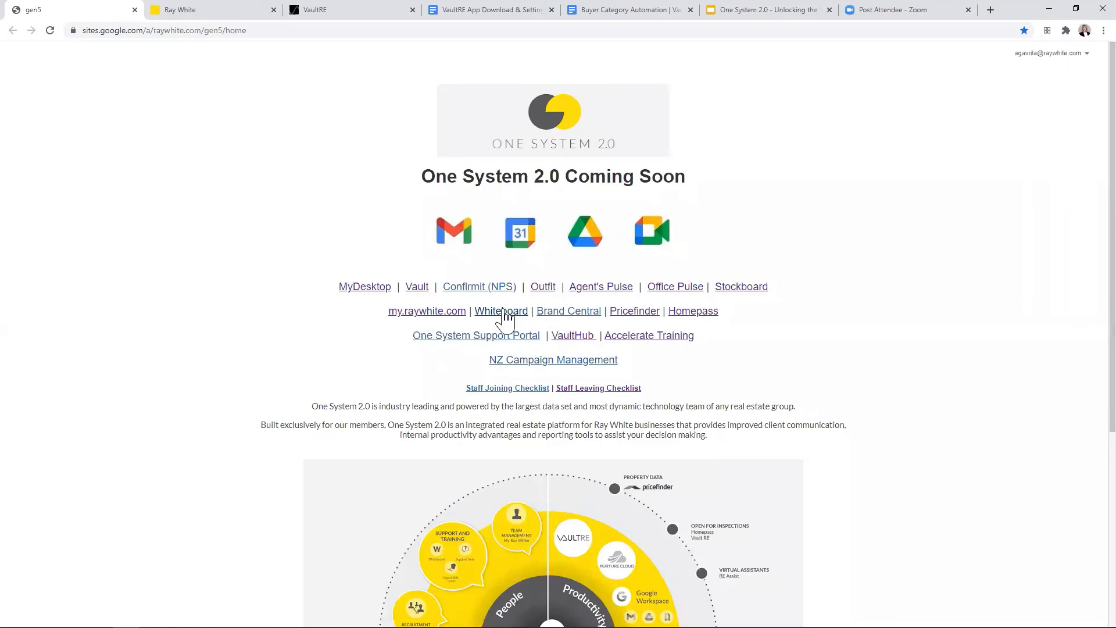
pyautogui.click(224, 17)
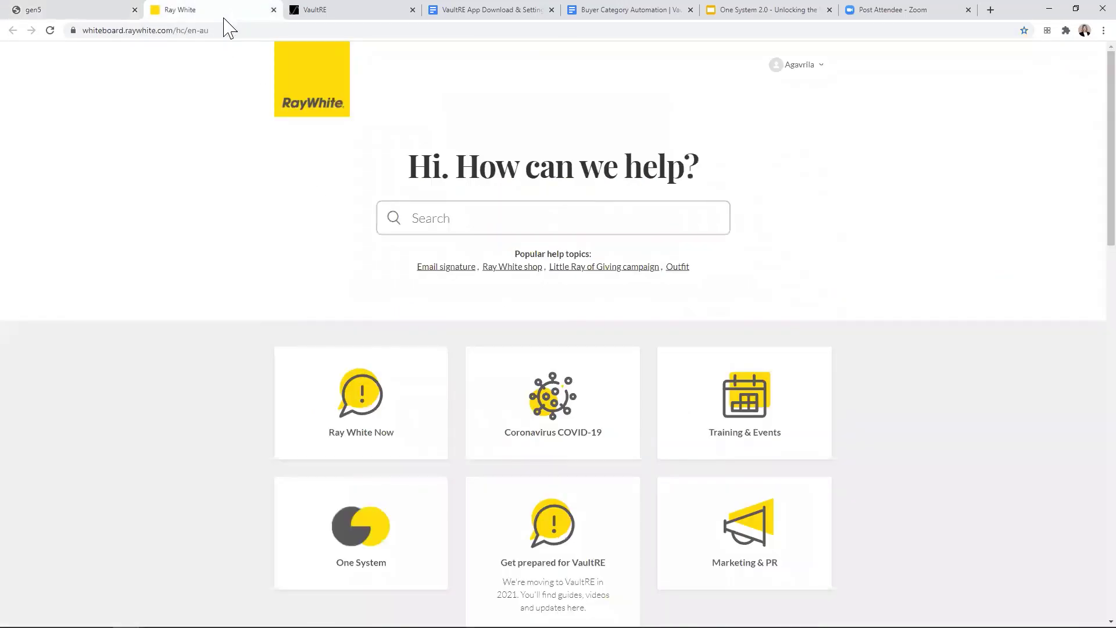
pyautogui.scroll(-2, 667, 526)
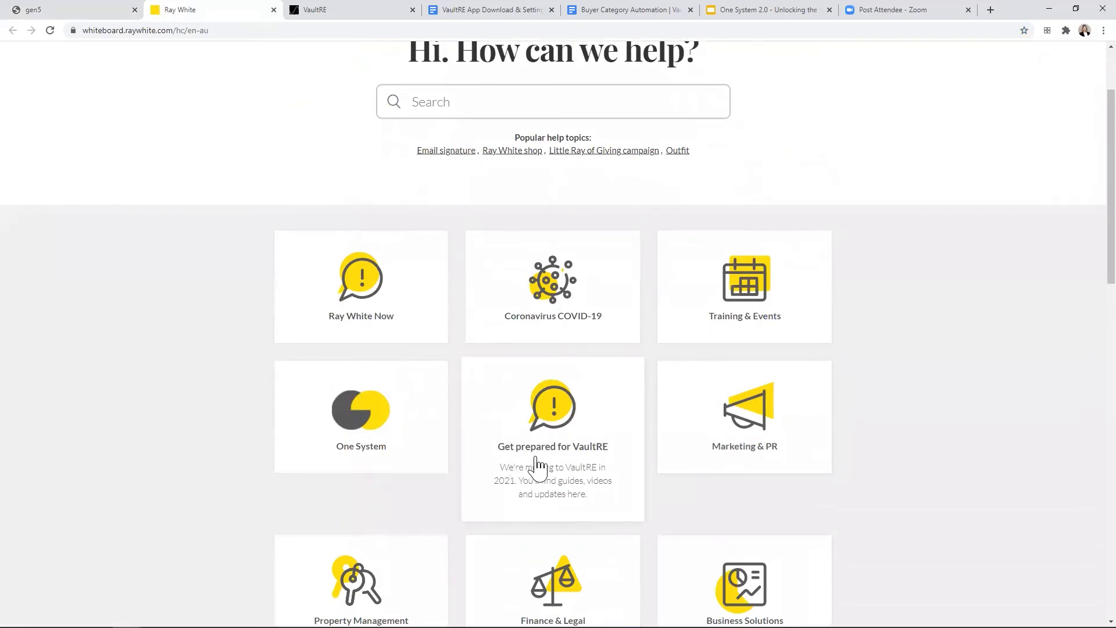
pyautogui.click(550, 466)
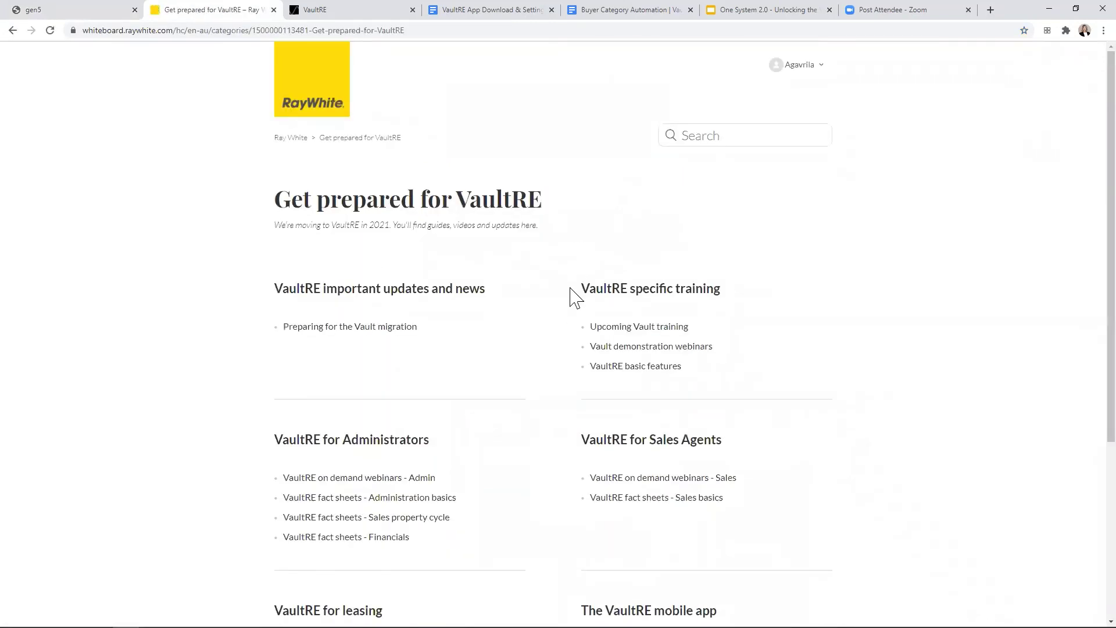
pyautogui.scroll(-1, 570, 287)
pyautogui.scroll(-1, 571, 298)
pyautogui.scroll(-2, 571, 288)
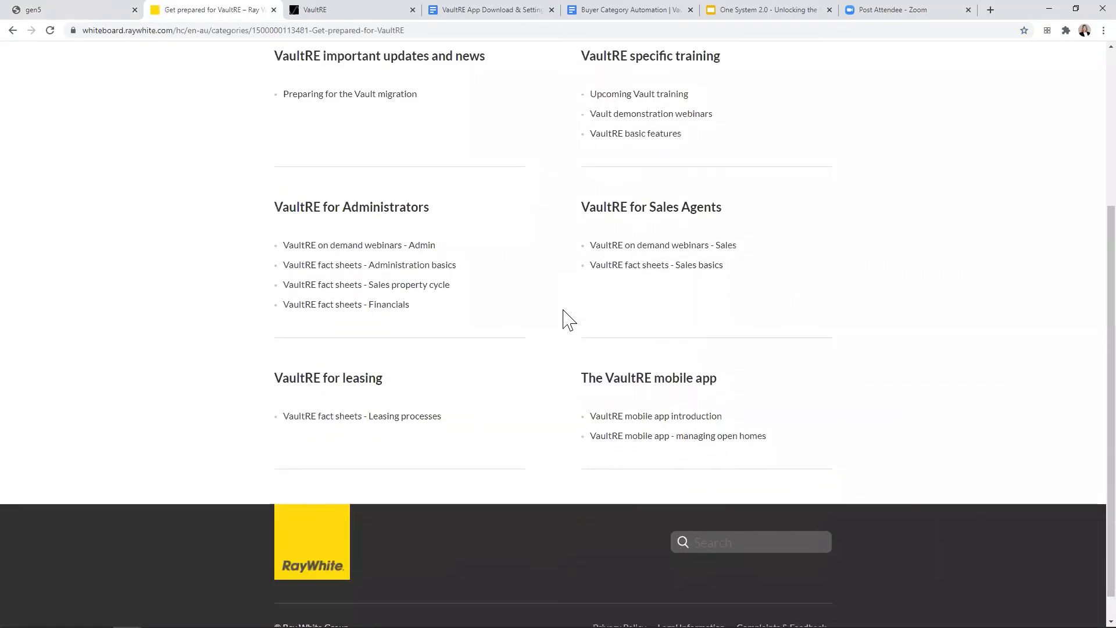
pyautogui.scroll(2, 569, 319)
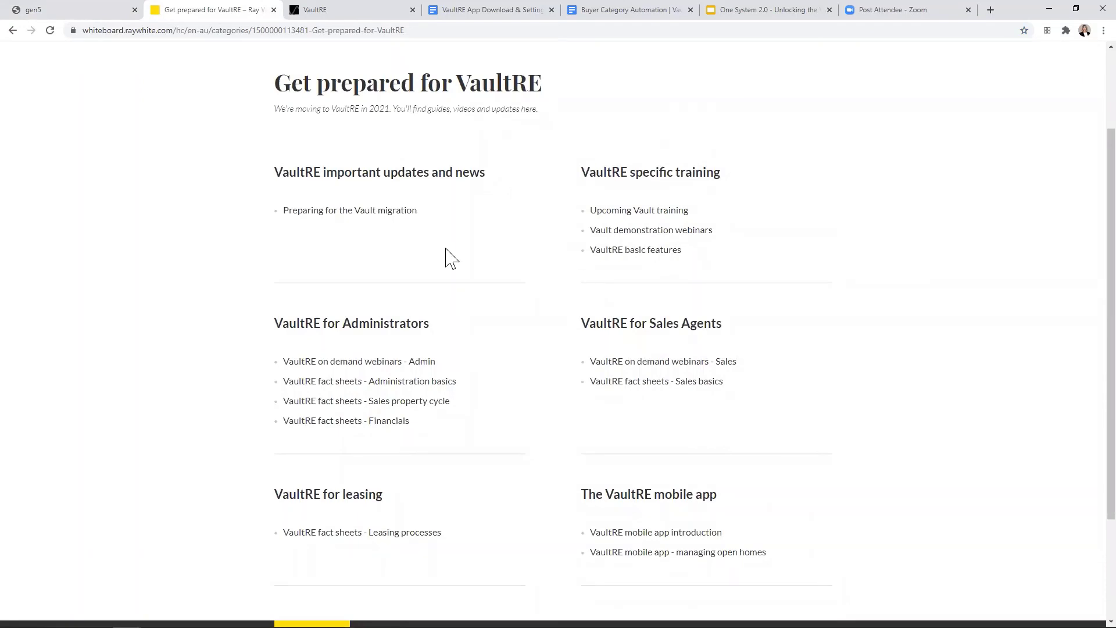
# Step: Switch back to VaultRE, collapse the Settings section and open the VaultHub online videos and training page
pyautogui.click(357, 15)
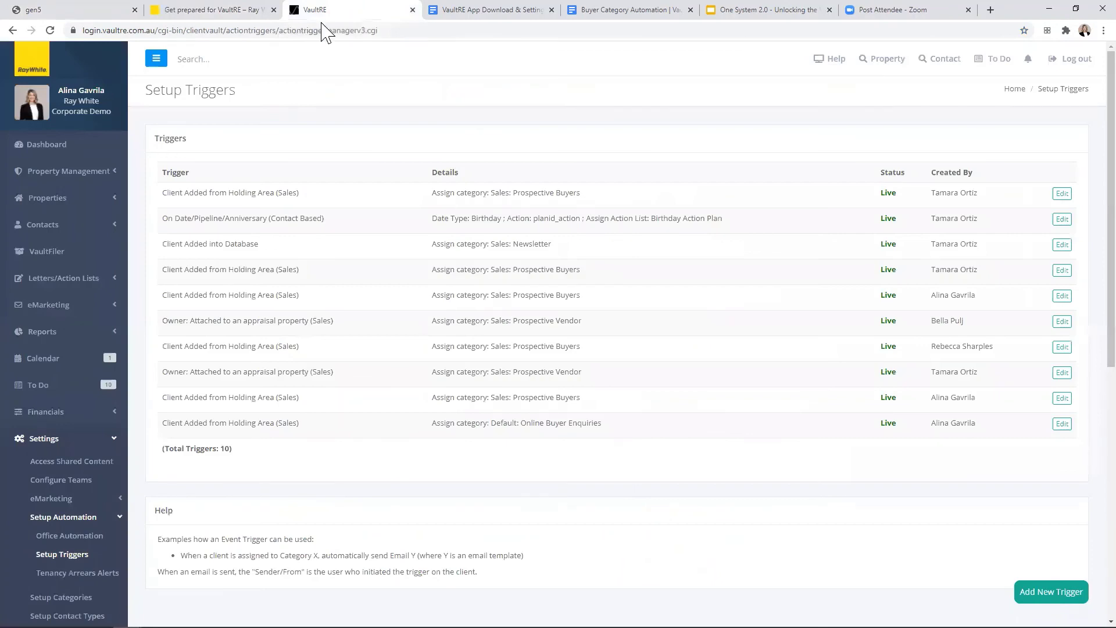
pyautogui.scroll(-2, 91, 161)
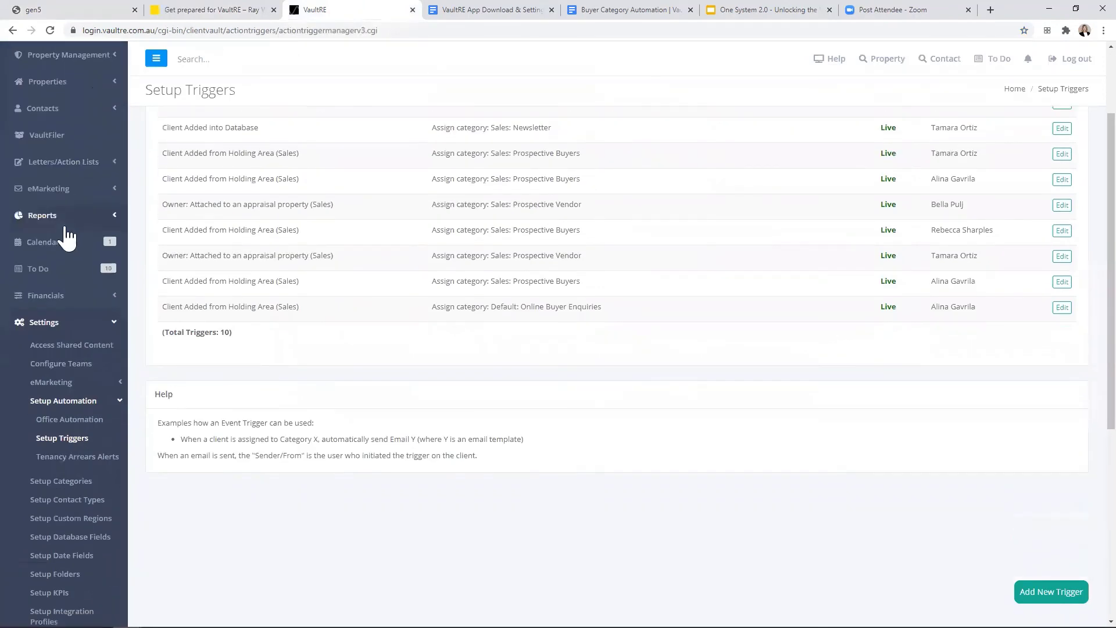
pyautogui.click(107, 324)
pyautogui.scroll(-2, 104, 308)
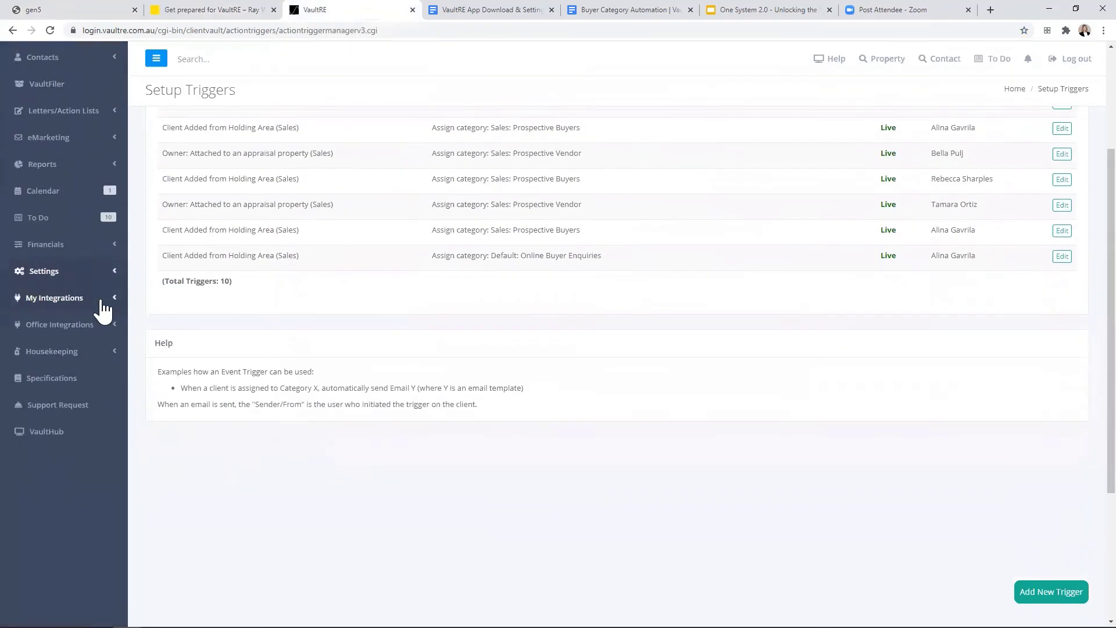
pyautogui.scroll(3, 102, 326)
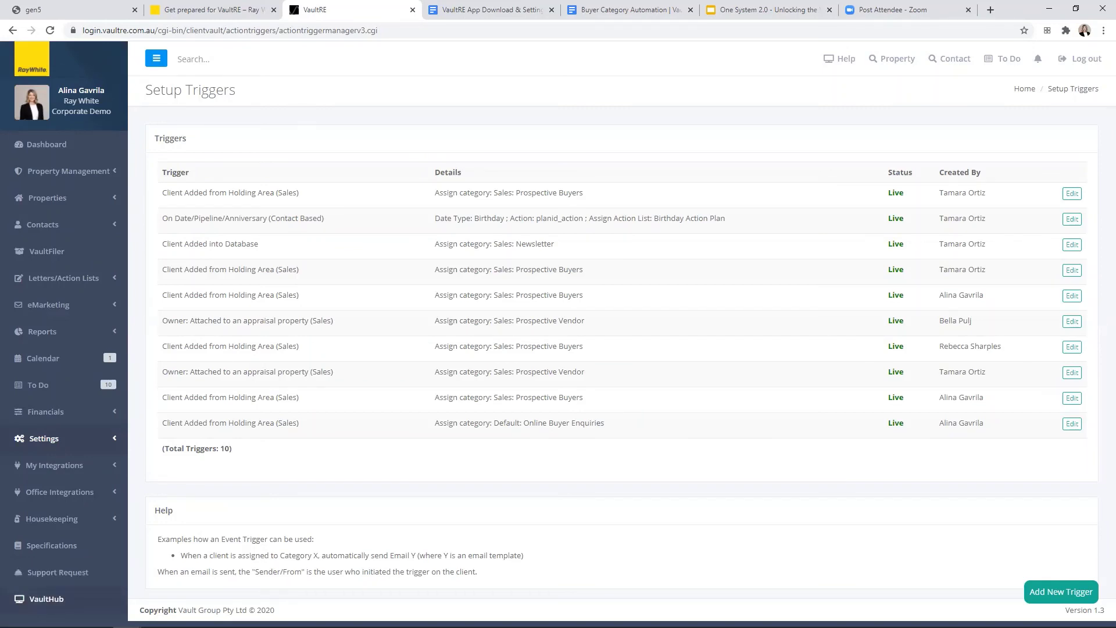
pyautogui.click(47, 599)
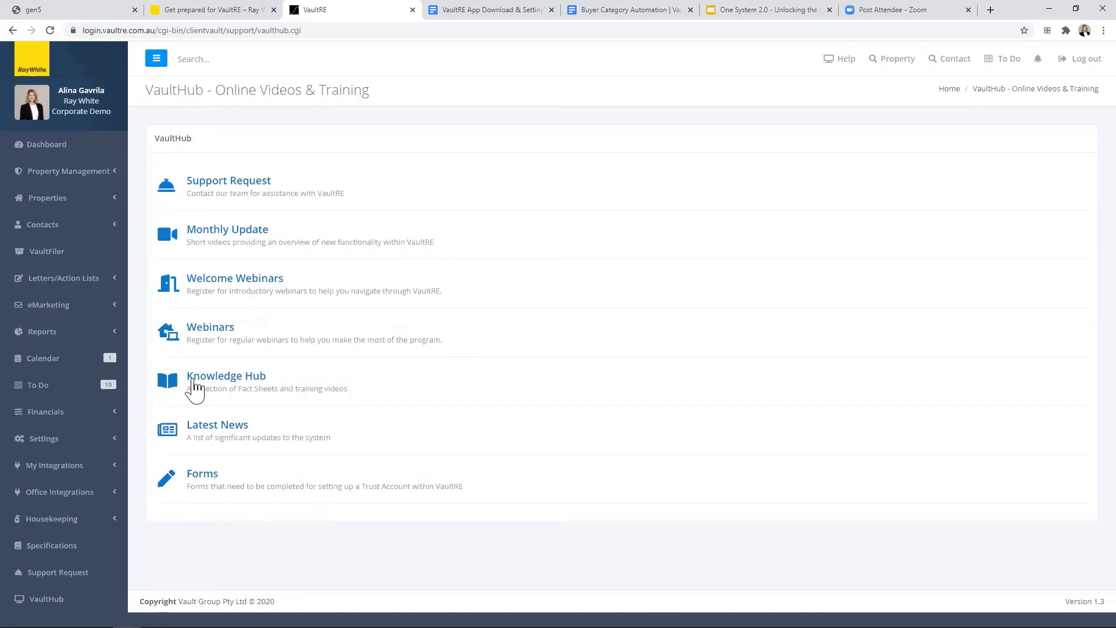
# Step: View the General fact sheets in the Knowledge Hub and open the Support Request page
pyautogui.click(233, 382)
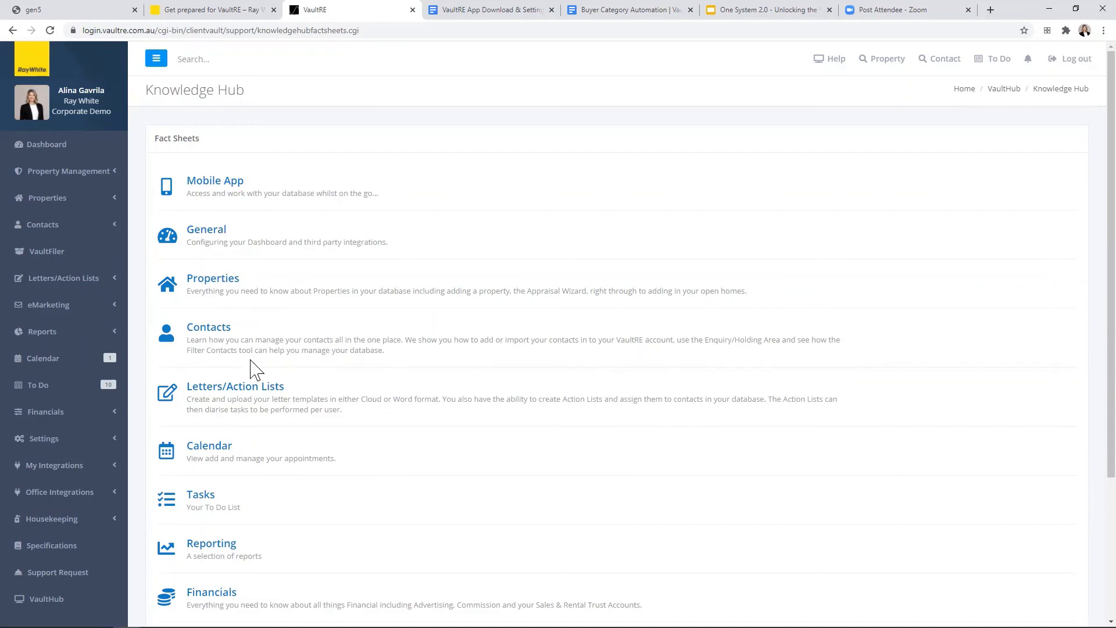
pyautogui.click(220, 230)
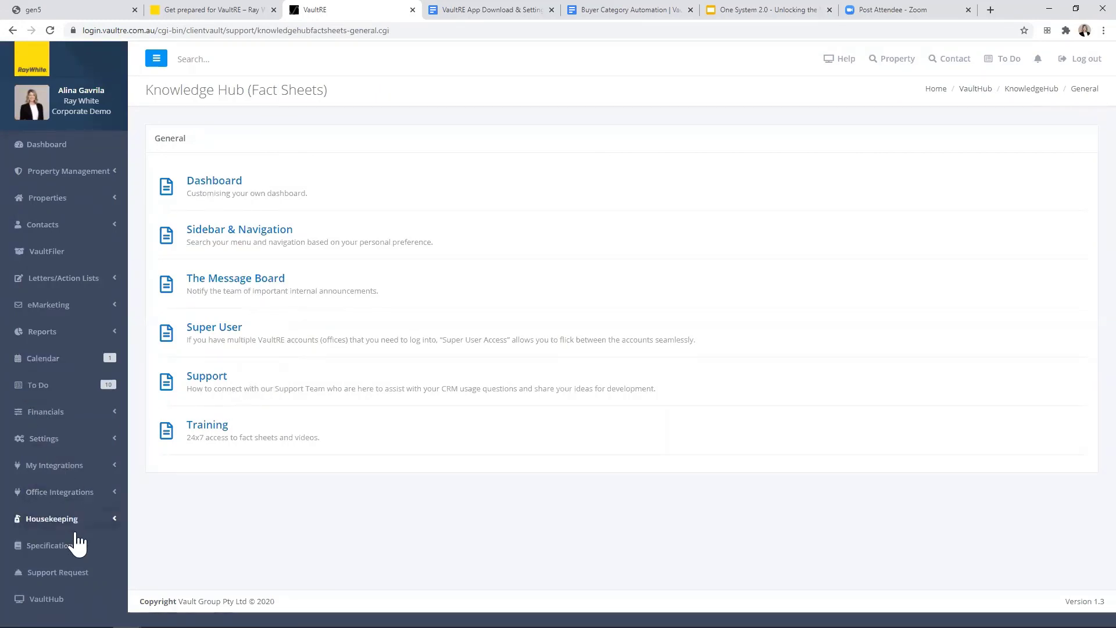
pyautogui.click(62, 575)
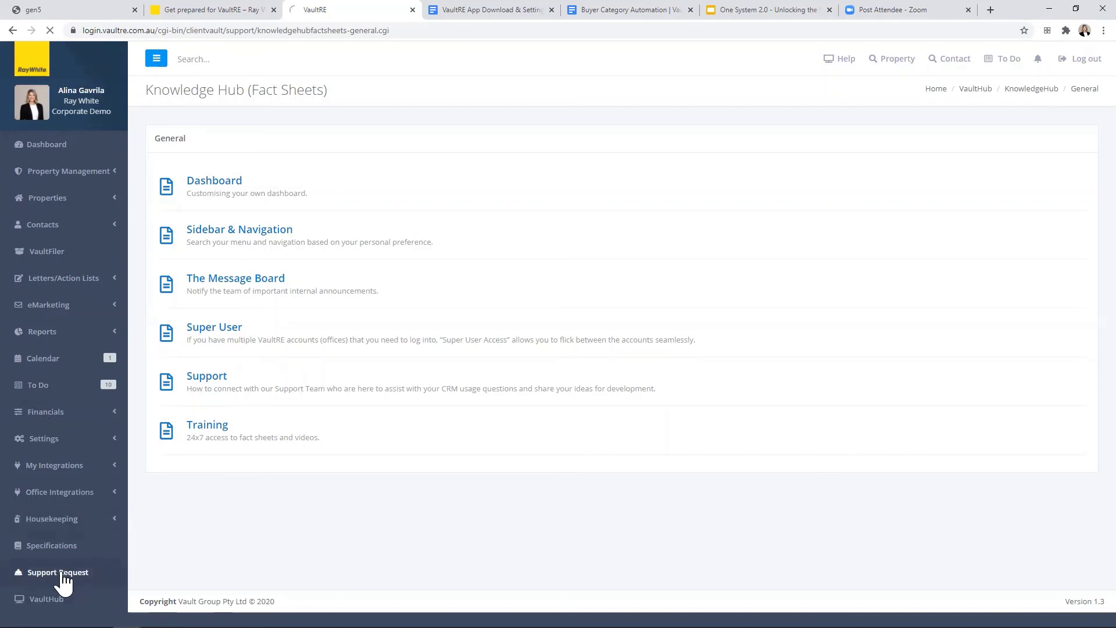